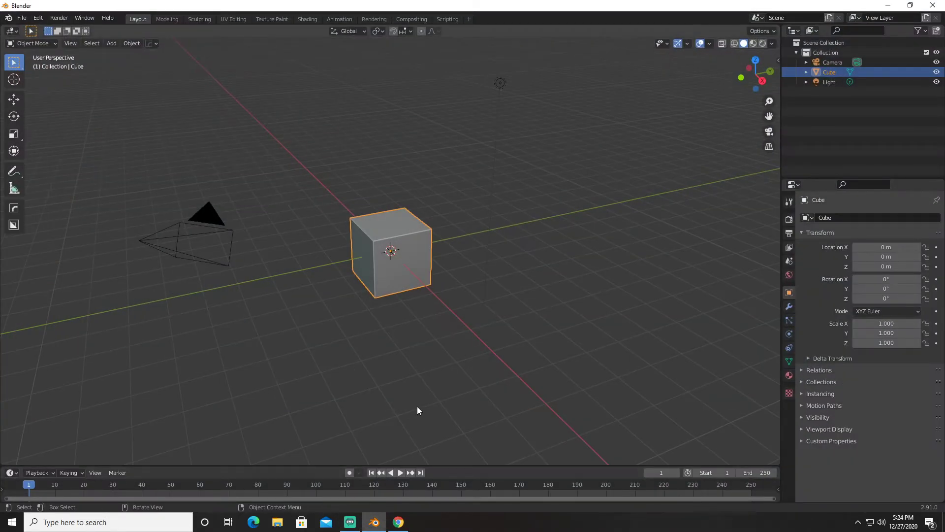
# Open the sidebar's Shortcut VUr tab and start the on-screen key display, docked at Center.
pyautogui.click(772, 43)
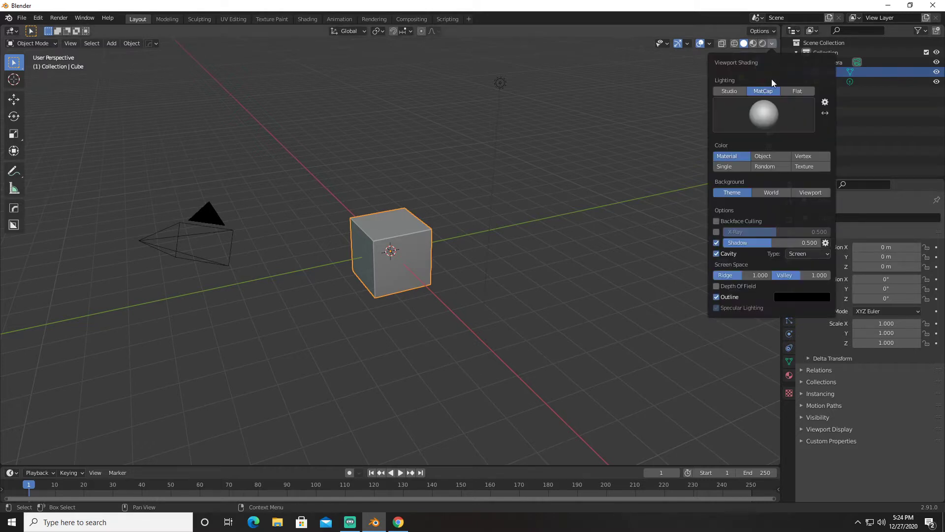
pyautogui.click(738, 103)
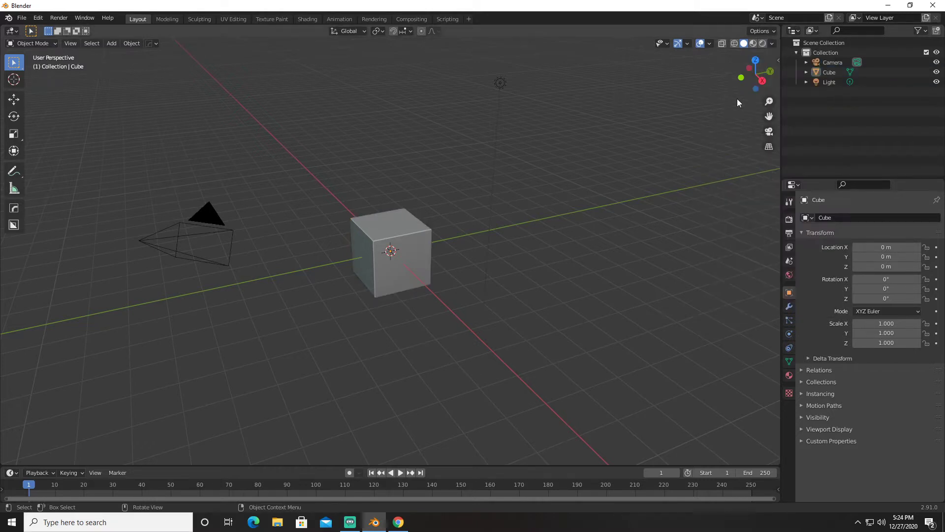
pyautogui.click(777, 61)
pyautogui.click(774, 183)
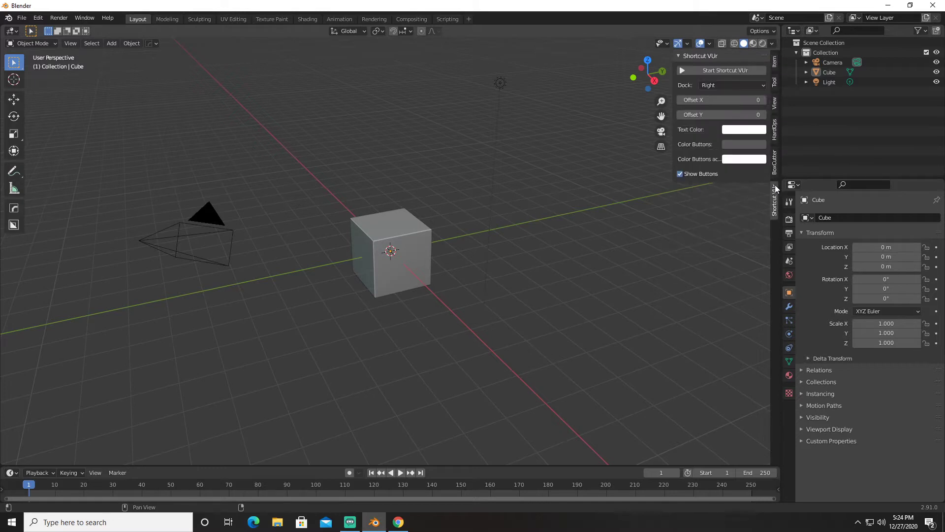
pyautogui.click(758, 85)
pyautogui.click(739, 71)
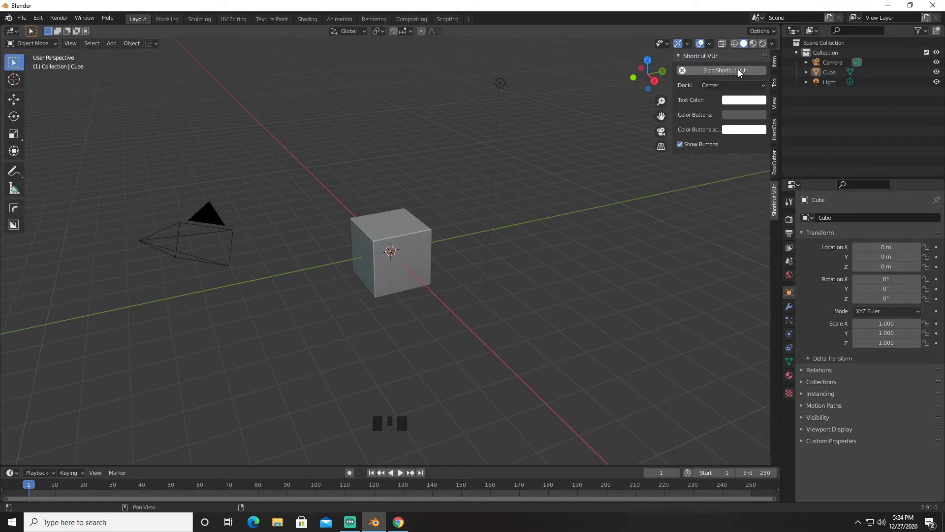
pyautogui.click(410, 253)
# Delete the default cube and add a ground plane scaled to 9.
pyautogui.press('x')
pyautogui.click(411, 253)
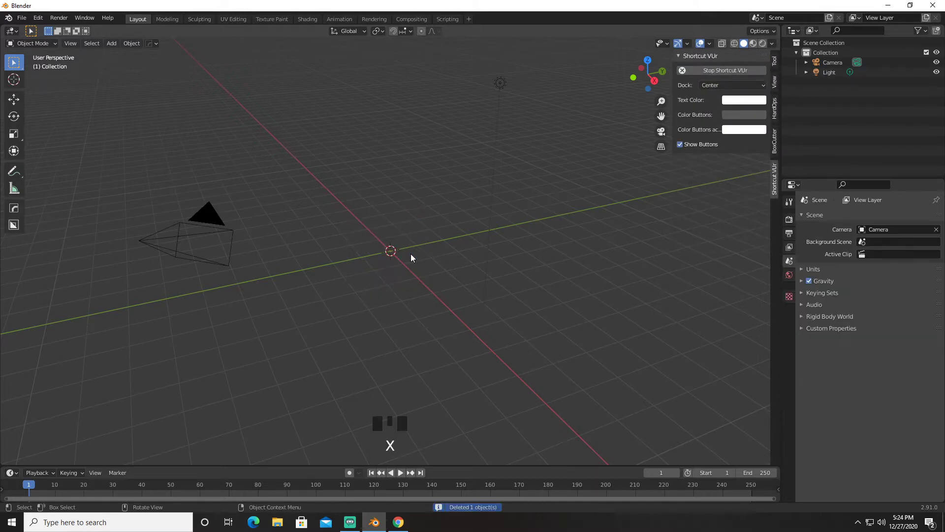
pyautogui.hotkey('shift', 'a')
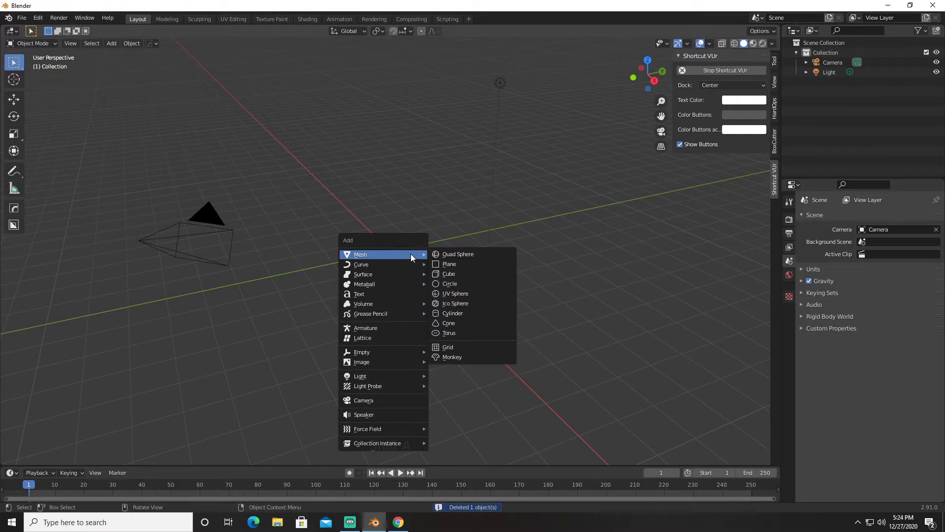
pyautogui.click(475, 264)
pyautogui.write('s9')
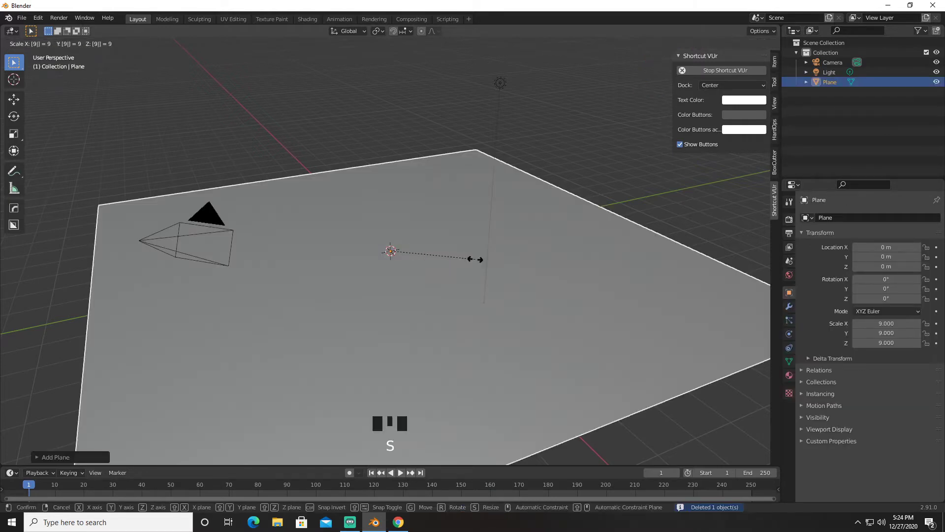
pyautogui.click(475, 259)
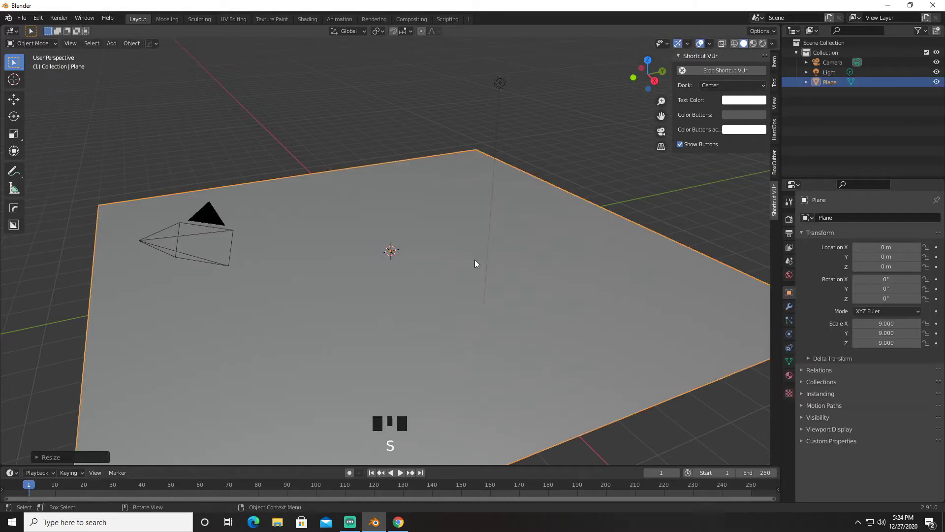
# Add a cylinder, raise it along Z and enter Edit Mode, then undo it.
pyautogui.press('shift')
pyautogui.hotkey('shift', 'a')
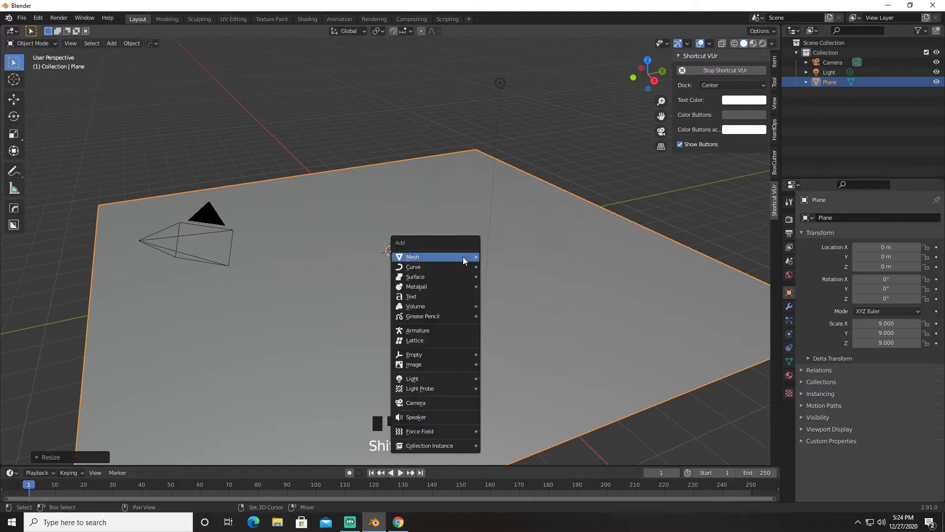
pyautogui.moveTo(463, 256)
pyautogui.click(515, 315)
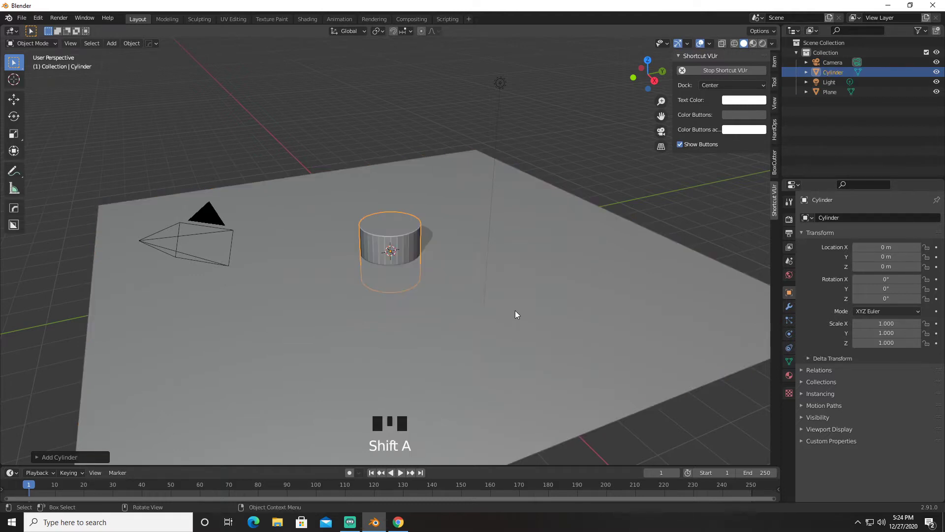
pyautogui.press('g')
pyautogui.press('z')
pyautogui.click(484, 160)
pyautogui.press('Tab')
pyautogui.click(543, 176)
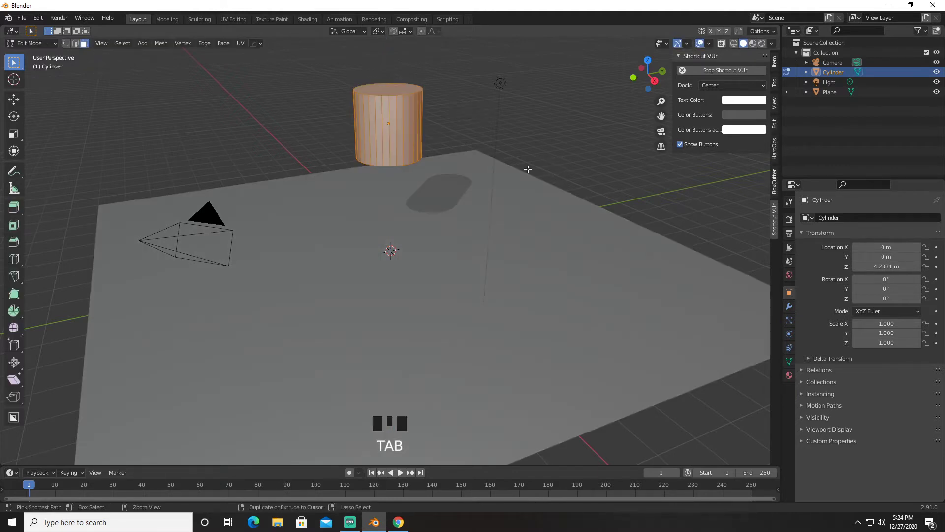
pyautogui.hotkey('ctrl', 'z')
pyautogui.hotkey('ctrl', 'z')
pyautogui.hotkey('ctrl', 'z')
pyautogui.hotkey('ctrl', 'z')
# Add a fresh cylinder at the origin and begin editing its vertex count.
pyautogui.hotkey('shift', 'a')
pyautogui.moveTo(527, 169)
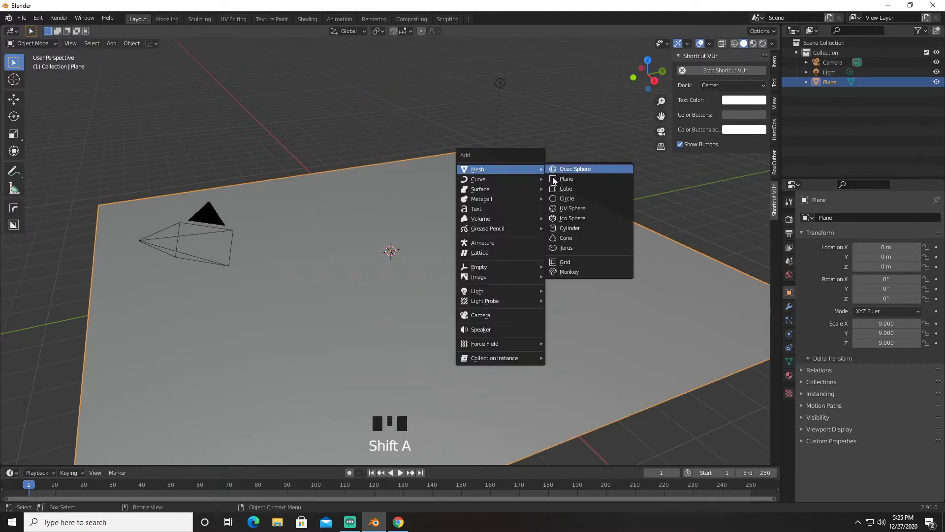
pyautogui.click(570, 227)
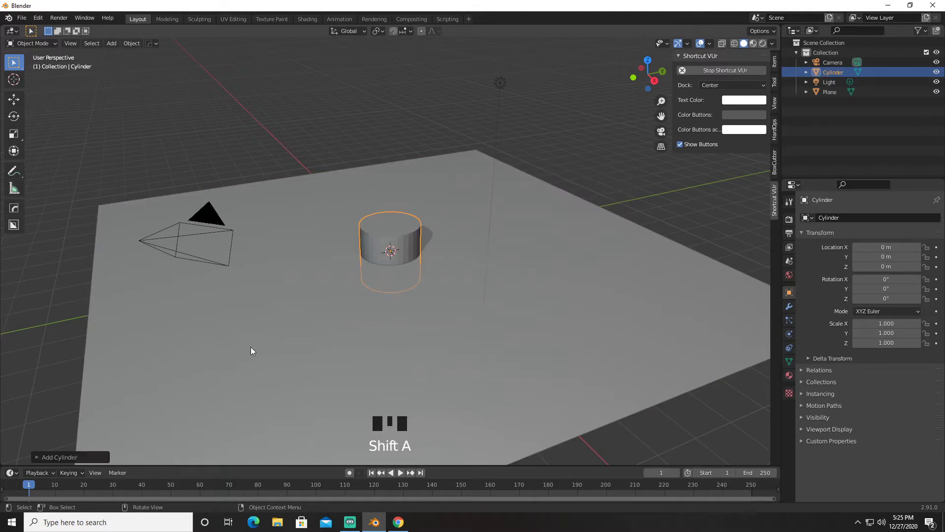
pyautogui.click(80, 462)
pyautogui.click(128, 339)
# Give the cylinder 200 vertices and raise it 2.917 m above the plane.
pyautogui.write('200')
pyautogui.press('Return')
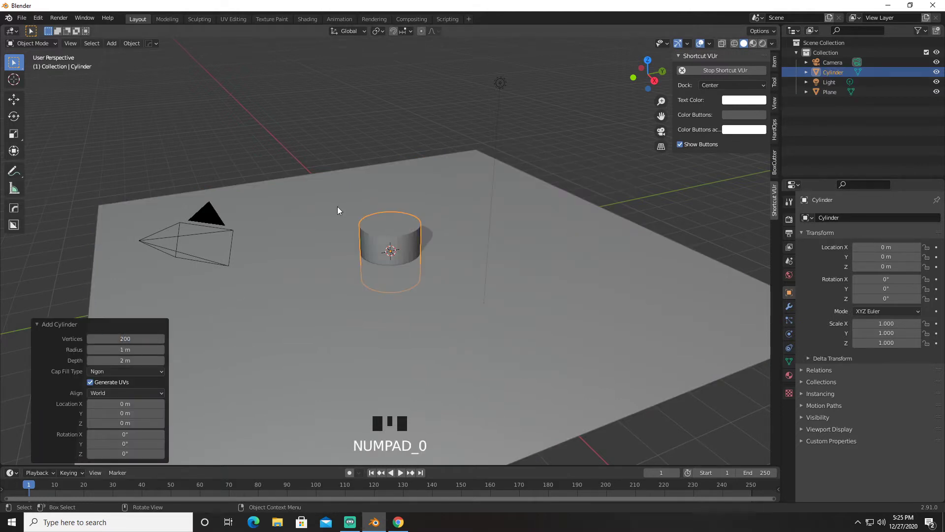
pyautogui.press('g')
pyautogui.click(359, 125)
# In Edit Mode, delete the cylinder's top and bottom cap faces.
pyautogui.press('Tab')
pyautogui.click(452, 135)
pyautogui.click(296, 295)
pyautogui.moveTo(296, 295); pyautogui.dragTo(390, 166, button='middle')
pyautogui.keyDown('shift'); pyautogui.click(390, 166); pyautogui.keyUp('shift')
pyautogui.keyDown('shift'); pyautogui.click(393, 196); pyautogui.keyUp('shift')
pyautogui.press('x')
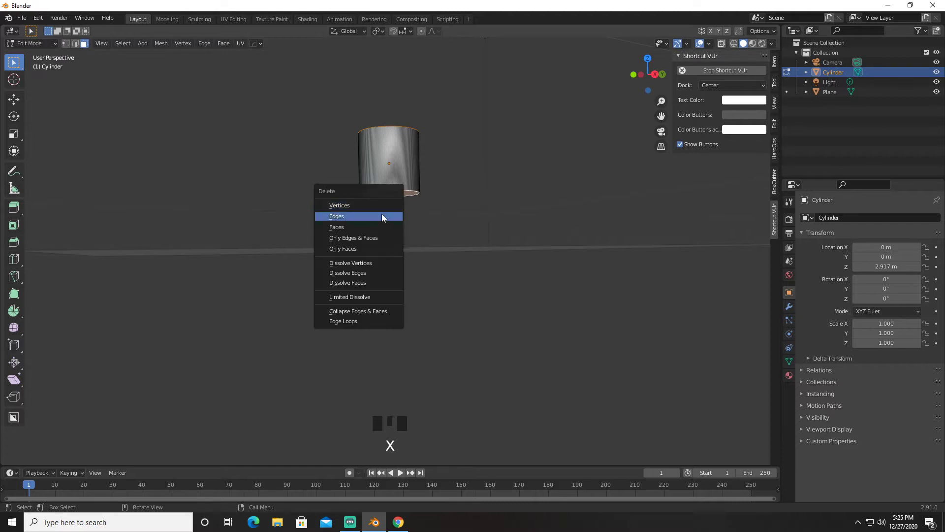
pyautogui.click(375, 226)
# Back in Object Mode, flatten the cylinder along Z to a scale of 0.266.
pyautogui.moveTo(375, 227); pyautogui.dragTo(442, 179, button='middle')
pyautogui.press('Tab')
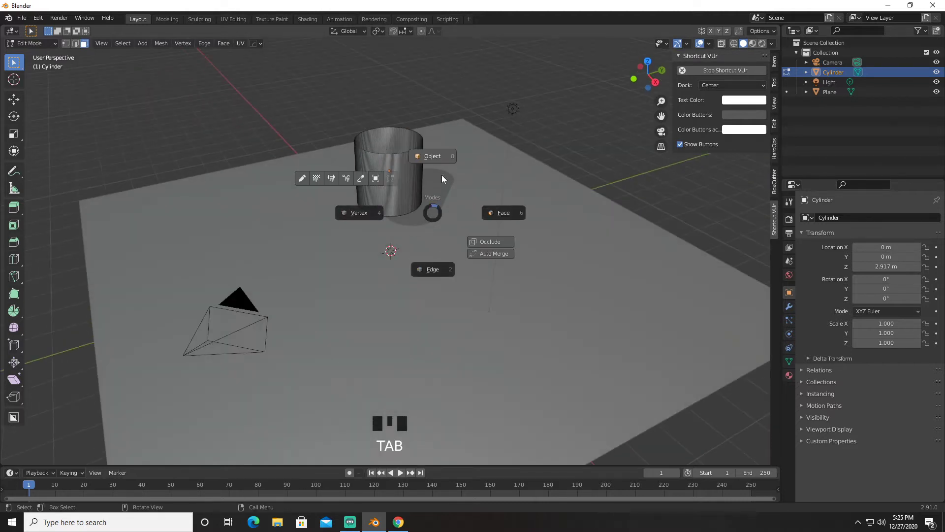
pyautogui.click(443, 179)
pyautogui.press('s')
pyautogui.press('z')
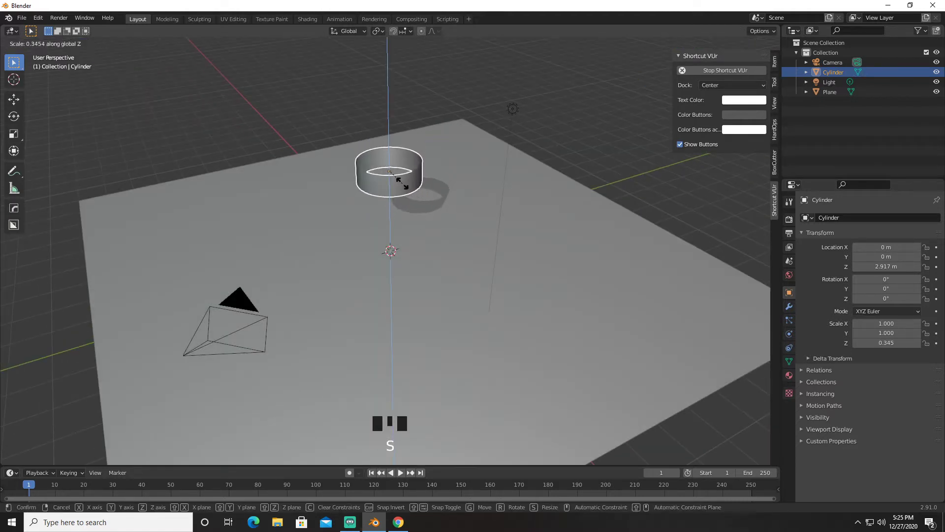
pyautogui.click(400, 184)
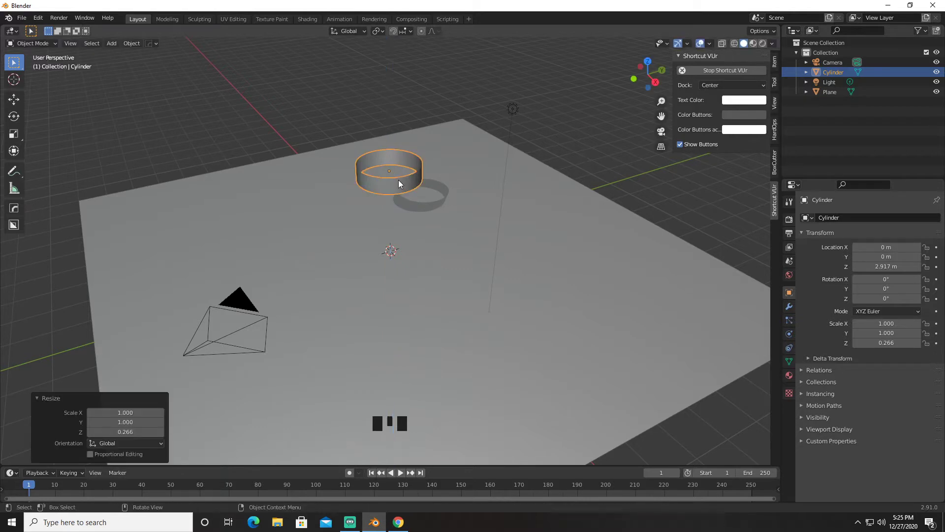
# From Right Orthographic view, rotate the band to -38.1° about X, then return to perspective.
pyautogui.press('r')
pyautogui.rightClick(397, 178)
pyautogui.press('`')
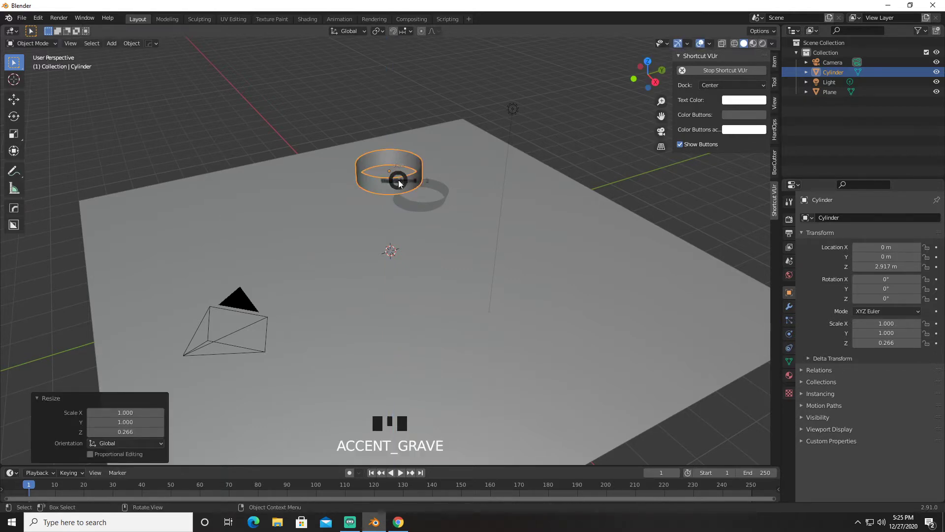
pyautogui.click(458, 180)
pyautogui.press('r')
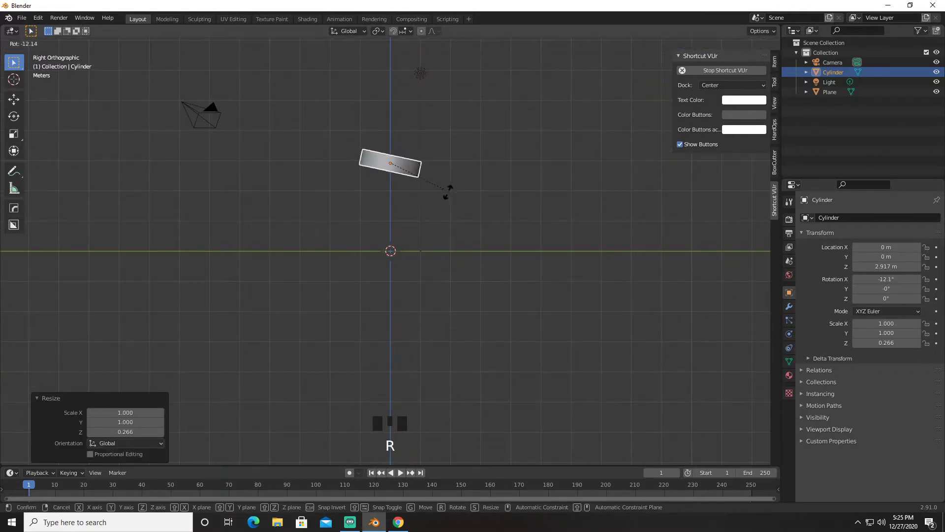
pyautogui.click(424, 205)
pyautogui.moveTo(425, 204); pyautogui.dragTo(507, 200, button='middle')
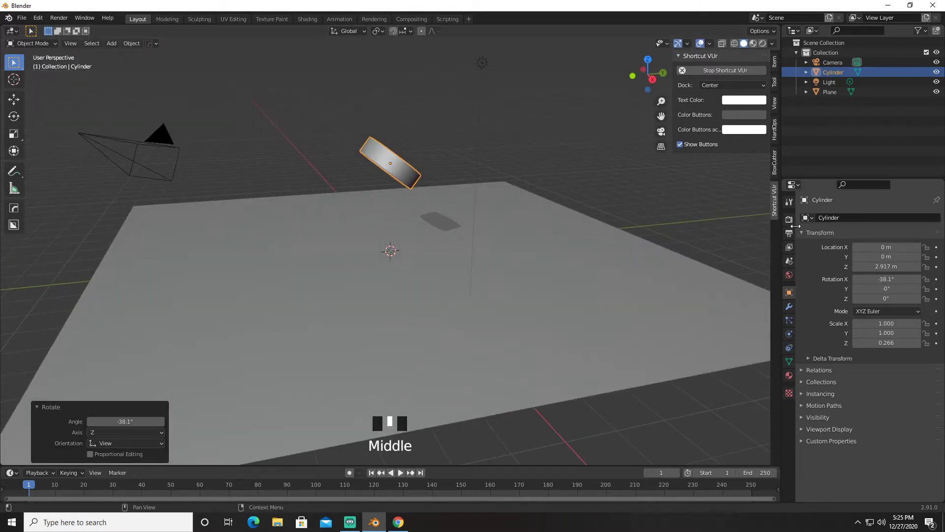
# Add a Solidify modifier to the tilted band.
pyautogui.click(791, 307)
pyautogui.click(859, 217)
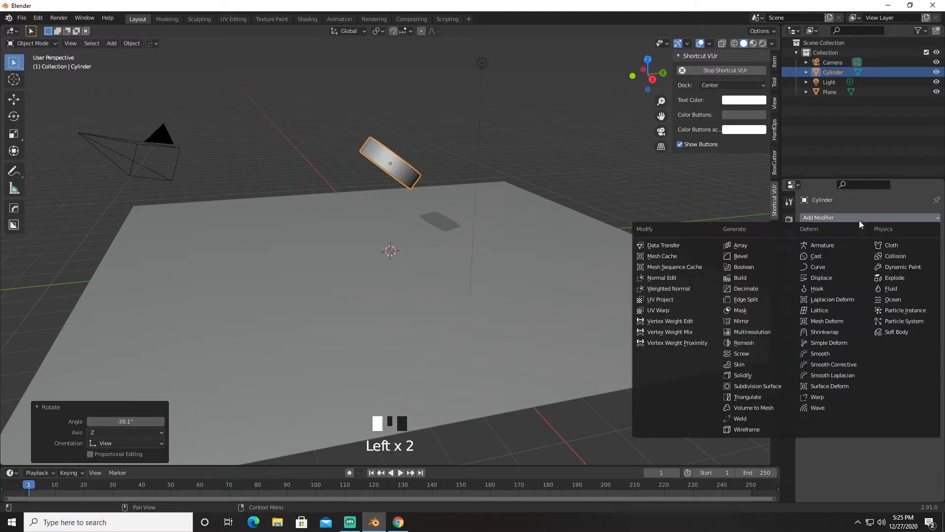
pyautogui.click(743, 375)
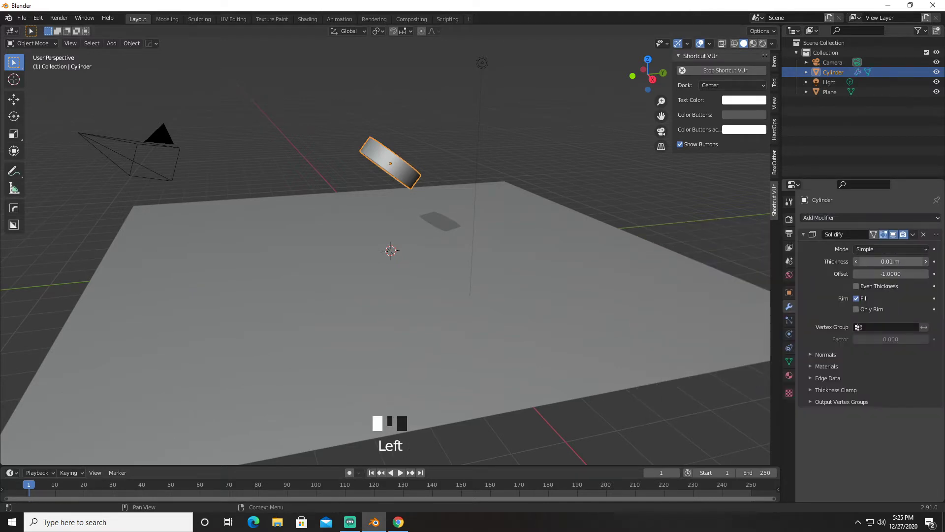
pyautogui.click(891, 262)
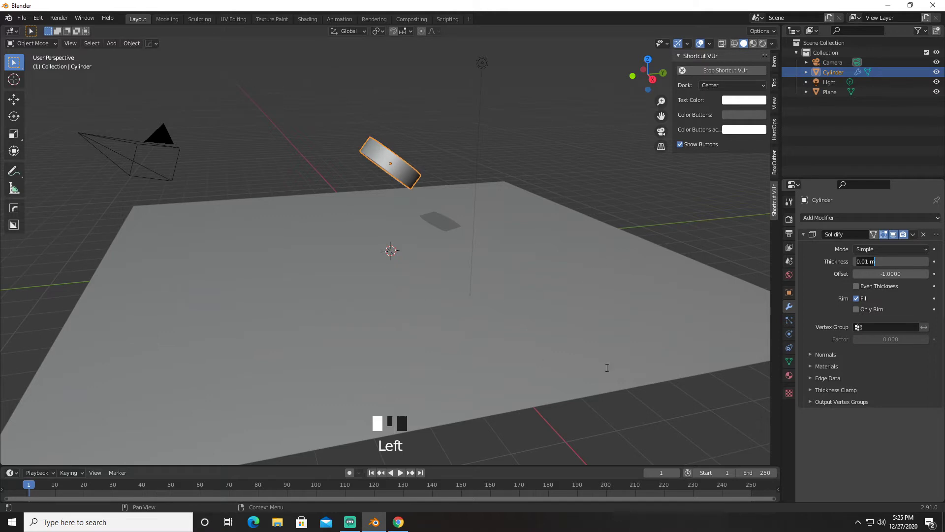
pyautogui.press('Return')
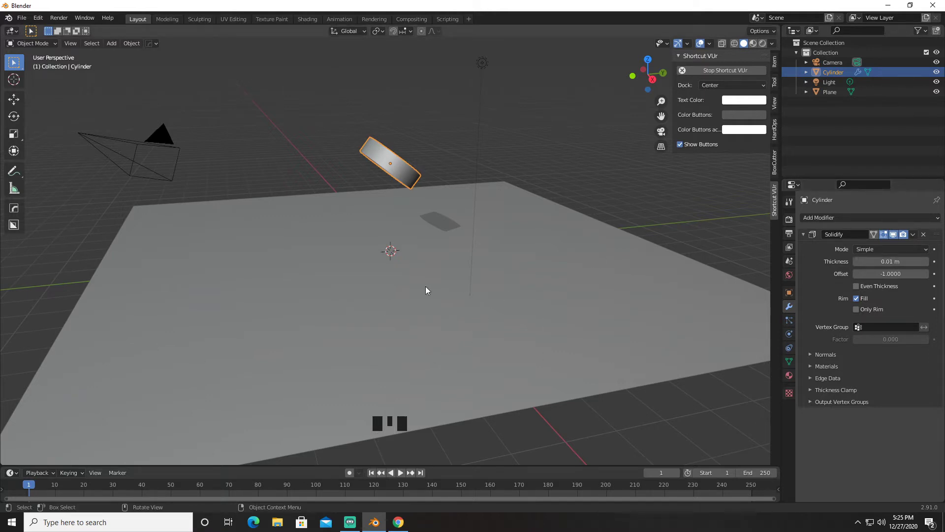
# Set the Solidify thickness to about -0.09 m and apply the modifier.
pyautogui.moveTo(426, 290); pyautogui.dragTo(498, 258, button='middle')
pyautogui.moveTo(891, 261); pyautogui.dragTo(832, 265)
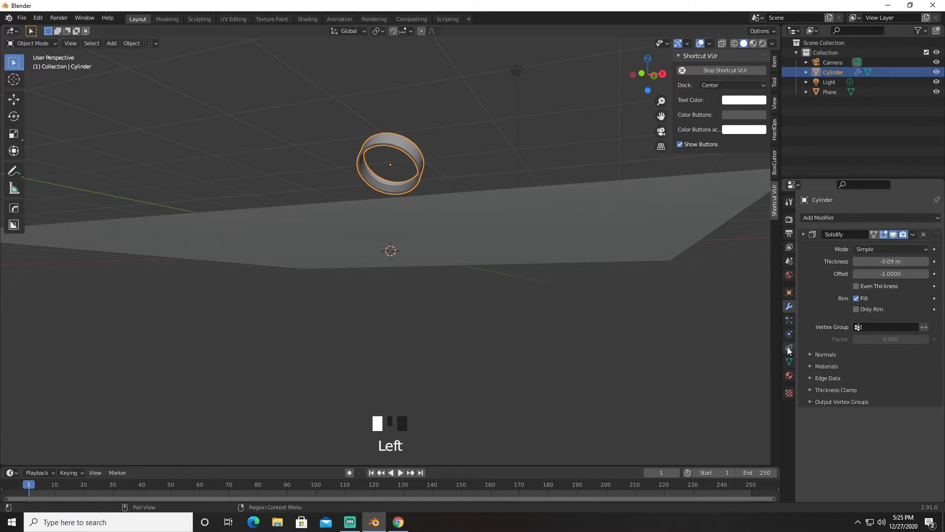
pyautogui.click(913, 235)
pyautogui.click(872, 244)
pyautogui.moveTo(523, 250); pyautogui.dragTo(411, 226, button='middle')
pyautogui.press('Tab')
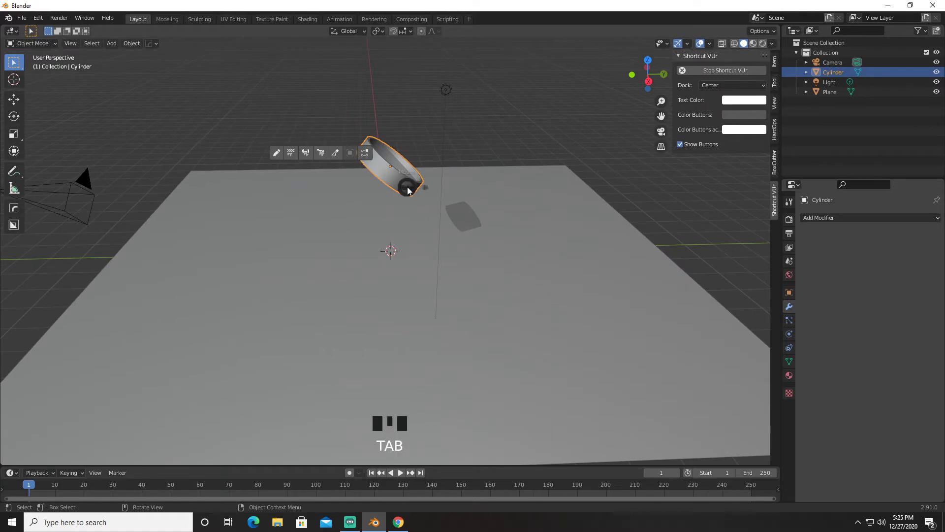
# Enable Ambient Occlusion, Bloom and Screen Space Reflections, and switch to Rendered shading.
pyautogui.click(789, 219)
pyautogui.click(809, 284)
pyautogui.click(809, 296)
pyautogui.click(809, 332)
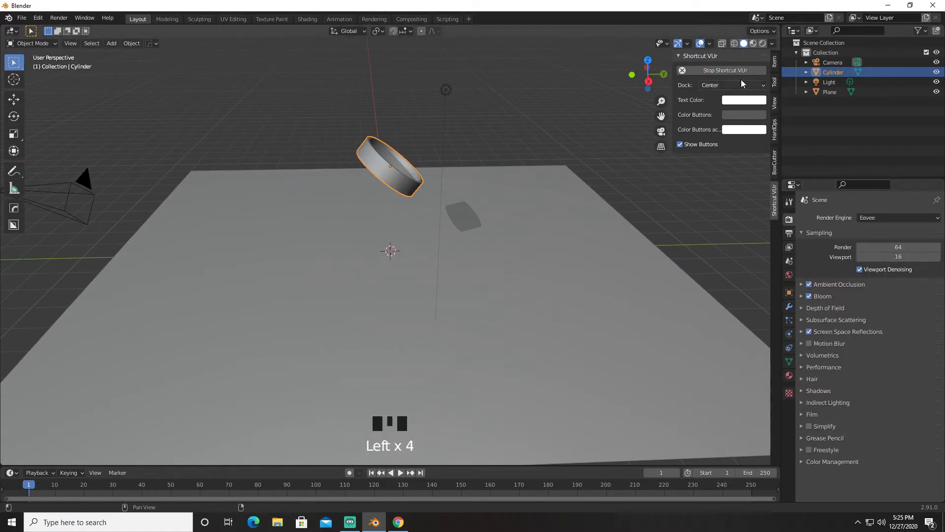
pyautogui.click(763, 43)
# Select the ring and show its Material properties.
pyautogui.click(681, 191)
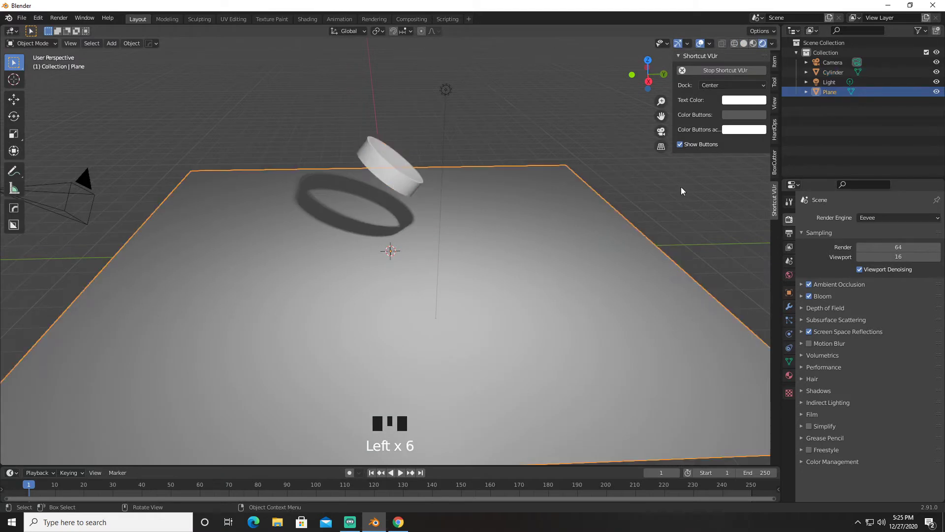
pyautogui.click(389, 171)
pyautogui.click(790, 375)
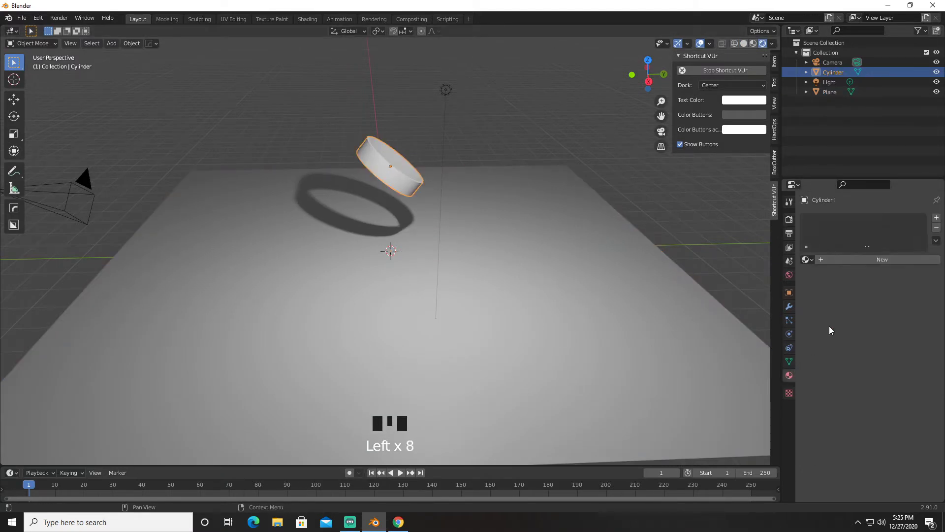
# Create Material.001 for the ring with Metallic 1.0 and base colour value 0.540.
pyautogui.click(861, 259)
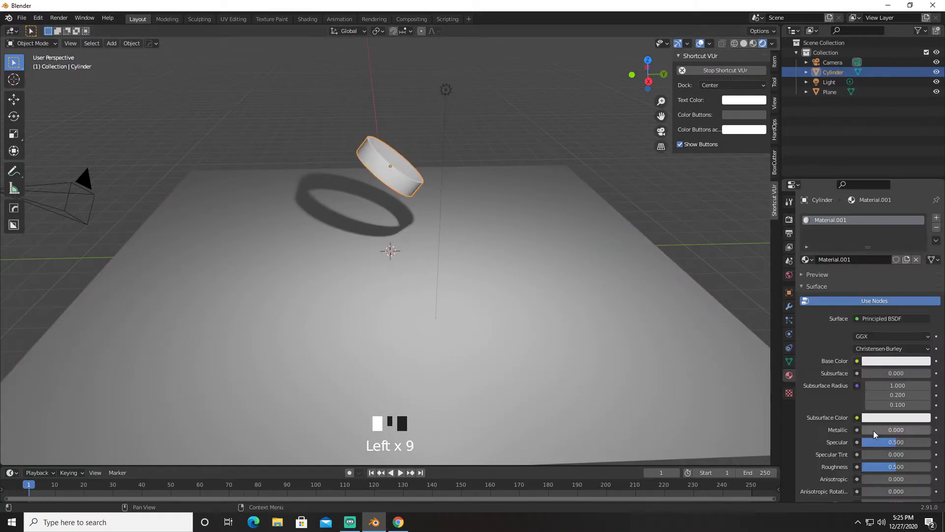
pyautogui.moveTo(893, 430); pyautogui.dragTo(928, 430)
pyautogui.click(900, 360)
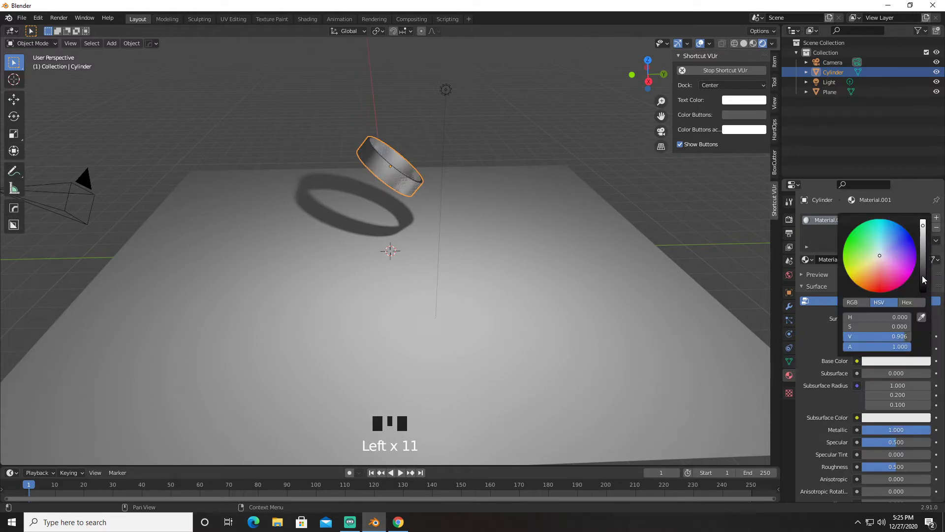
pyautogui.moveTo(925, 241); pyautogui.dragTo(924, 253)
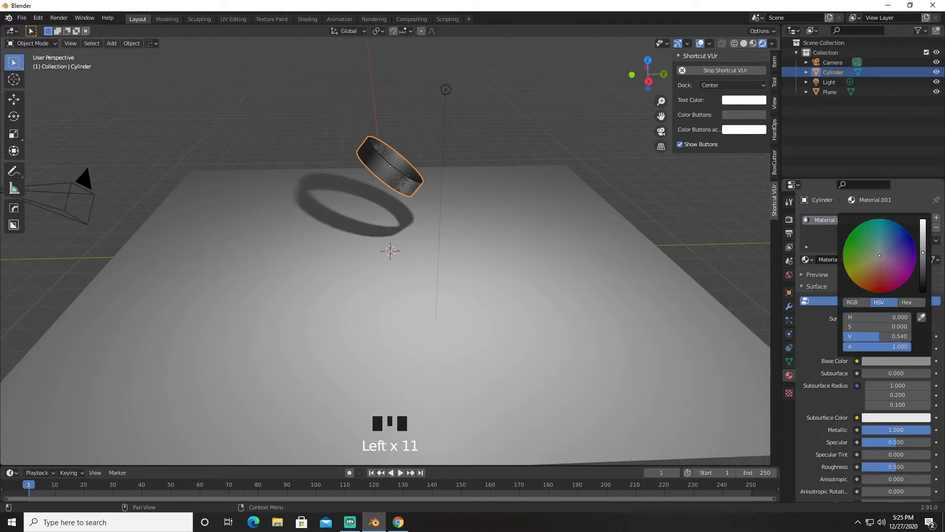
pyautogui.press('Tab')
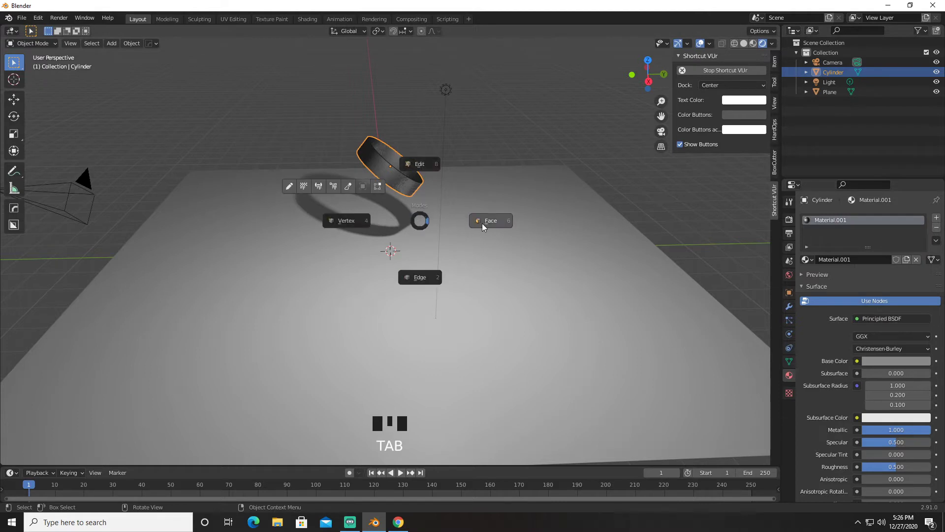
# Assign the ring's inner face loop a new Material.002 using Emission at strength 15.
pyautogui.keyDown('alt'); pyautogui.click(405, 167); pyautogui.keyUp('alt')
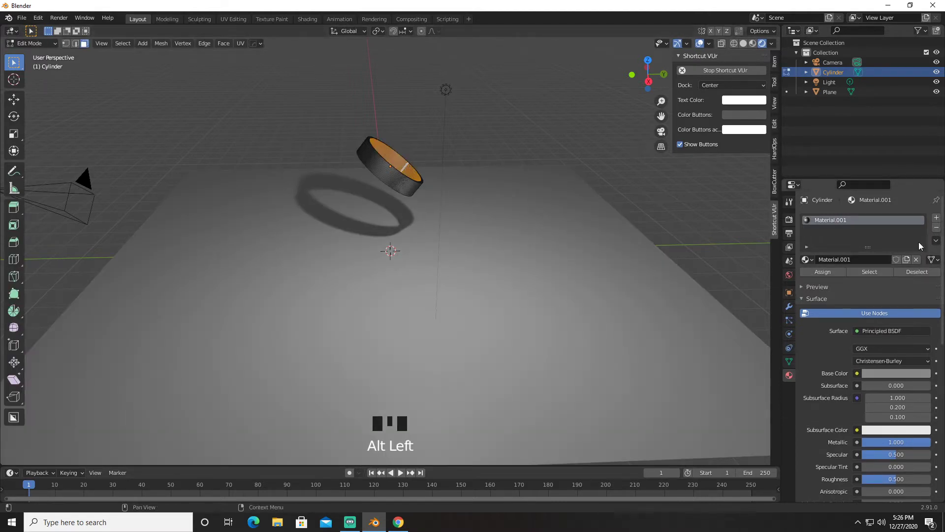
pyautogui.click(934, 219)
pyautogui.click(869, 279)
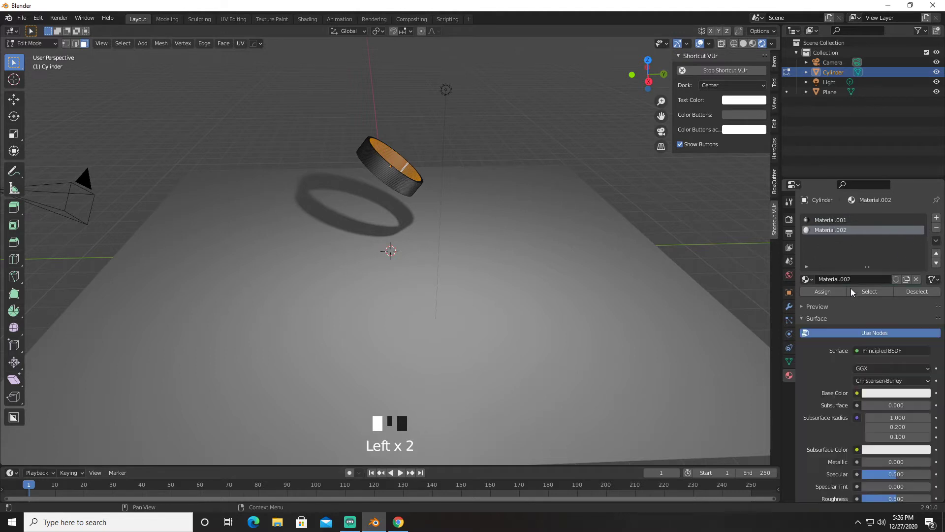
pyautogui.click(881, 350)
pyautogui.click(806, 155)
pyautogui.click(889, 379)
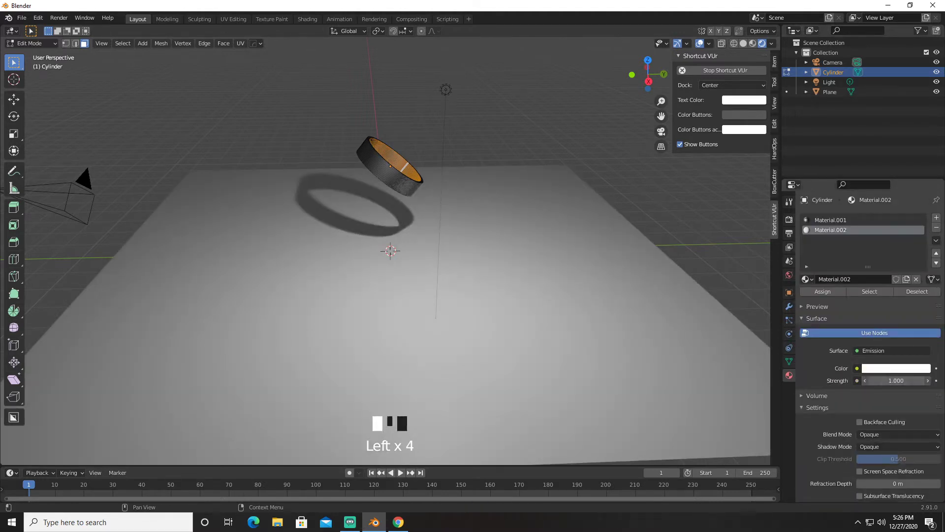
pyautogui.write('15')
pyautogui.press('Return')
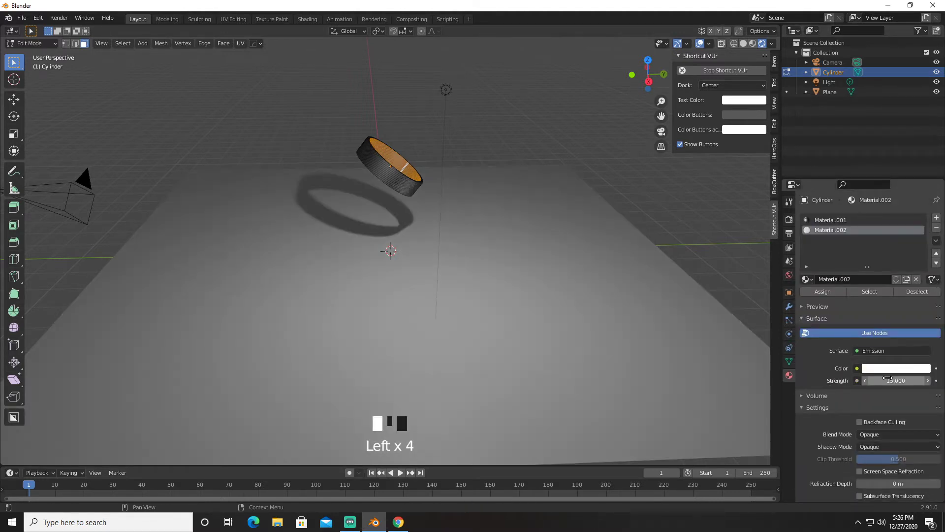
# Return the ring to Object Mode and preview the ground plane with rendered shading.
pyautogui.press('Tab')
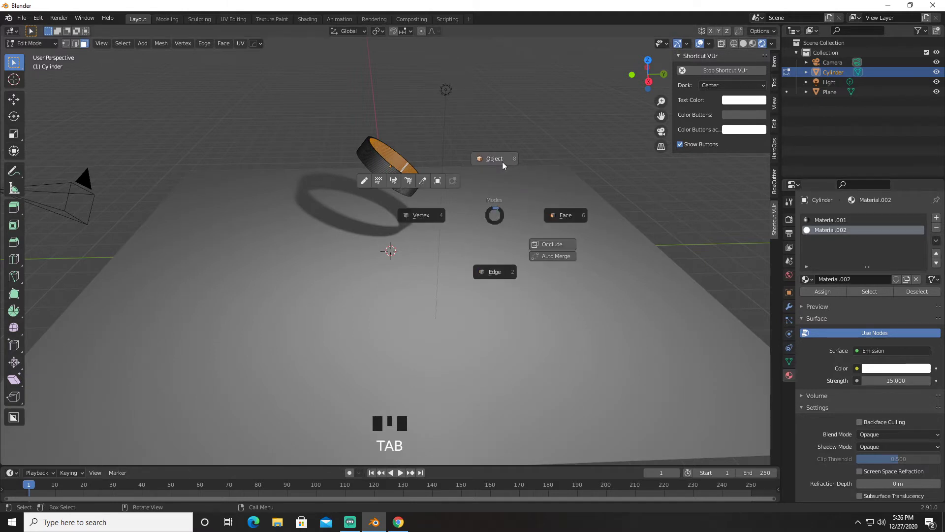
pyautogui.click(503, 162)
pyautogui.click(492, 233)
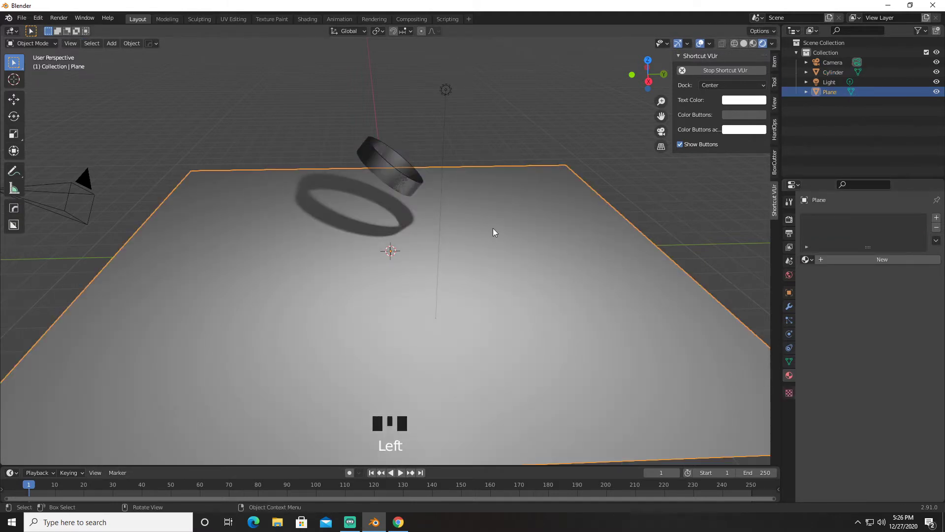
pyautogui.click(308, 19)
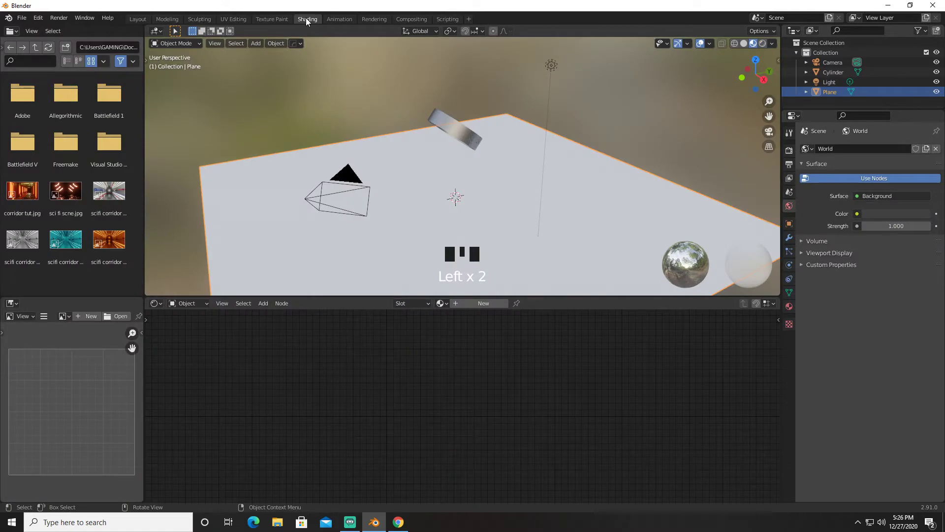
pyautogui.click(763, 44)
pyautogui.scroll(-1, 536, 247)
pyautogui.scroll(6, 537, 247)
pyautogui.keyDown('shift'); pyautogui.moveTo(537, 247); pyautogui.dragTo(506, 197, button='middle'); pyautogui.keyUp('shift')
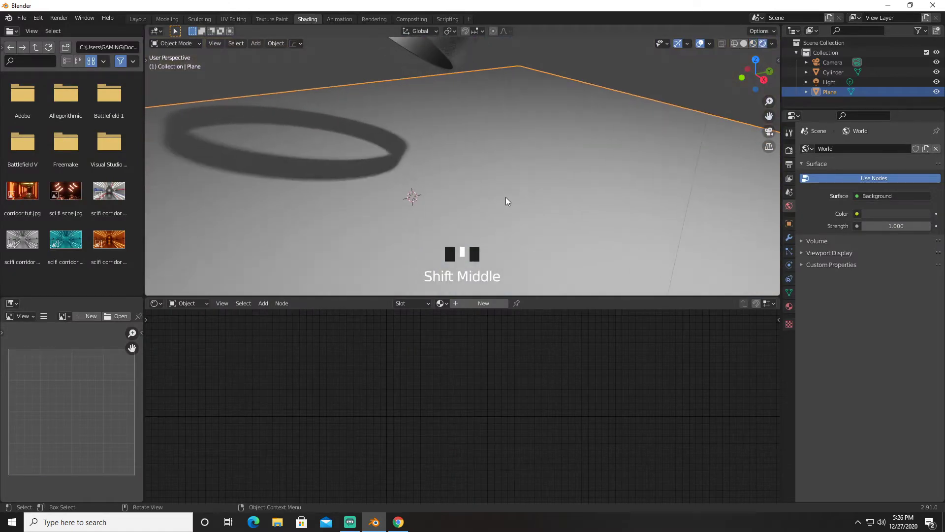
pyautogui.click(137, 19)
# Align the camera to a low view, walk it toward the ring, and set a 28 mm lens.
pyautogui.moveTo(389, 149)
pyautogui.mouseDown(button='middle')
pyautogui.moveTo(401, 113)
pyautogui.moveTo(394, 126)
pyautogui.mouseUp(button='middle')
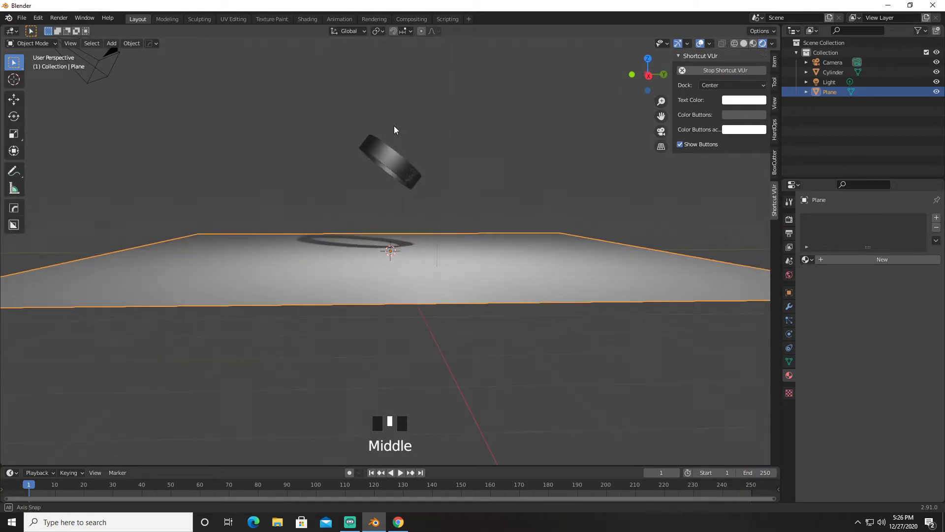
pyautogui.press('ctrl+alt+KP_0')
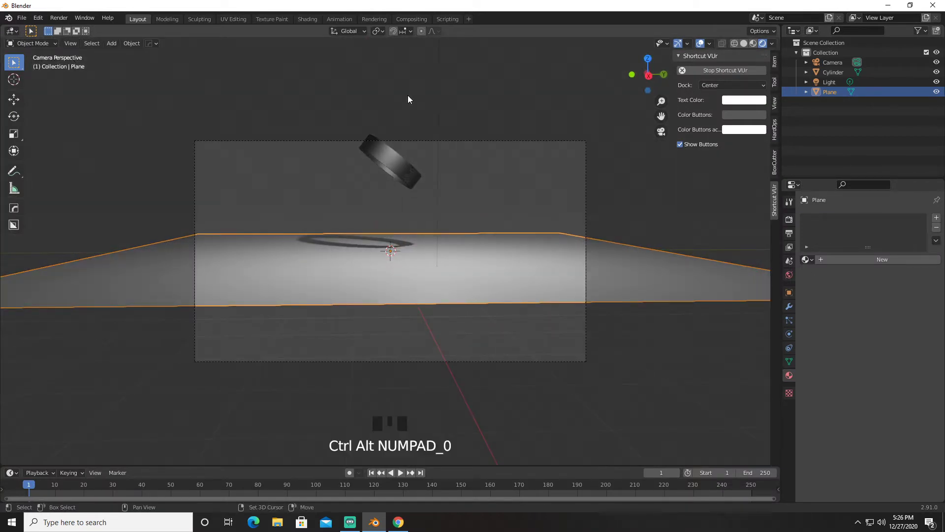
pyautogui.hotkey('shift', '`')
pyautogui.press('w')
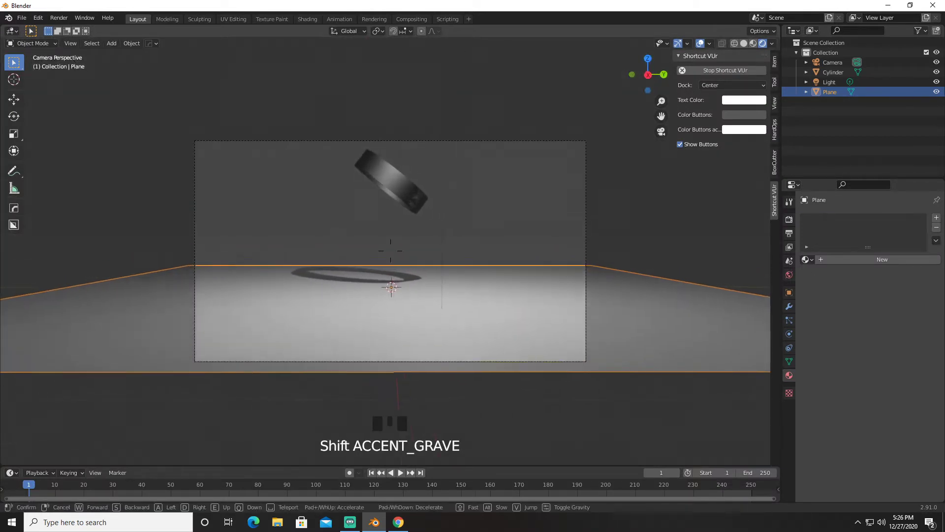
pyautogui.click(391, 250)
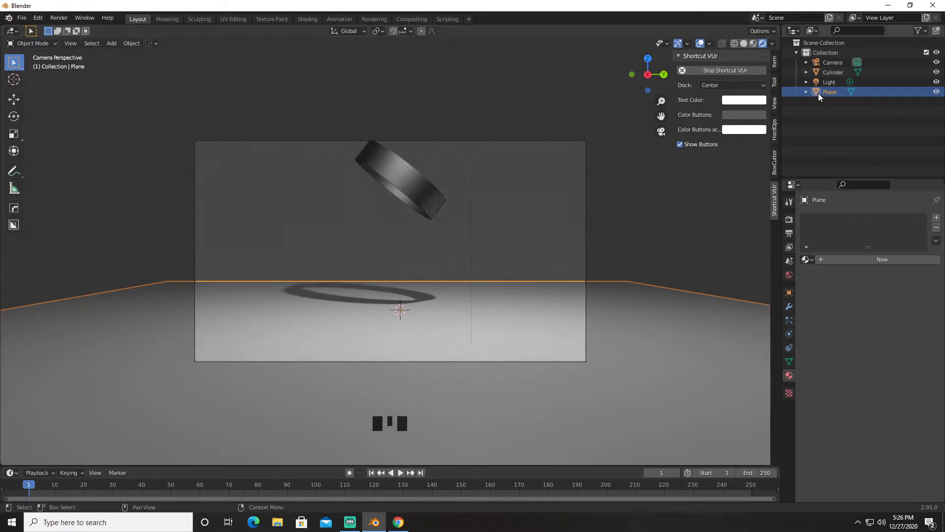
pyautogui.click(831, 63)
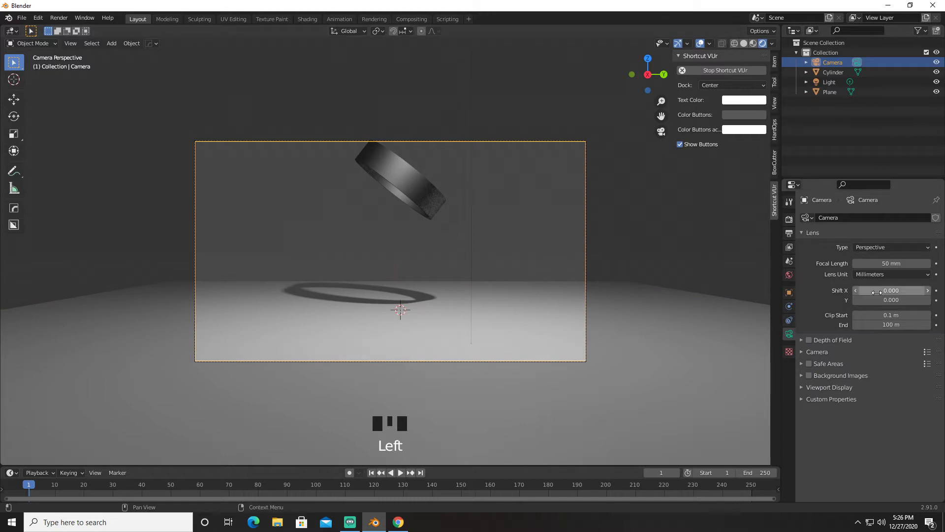
pyautogui.moveTo(886, 264); pyautogui.dragTo(861, 263)
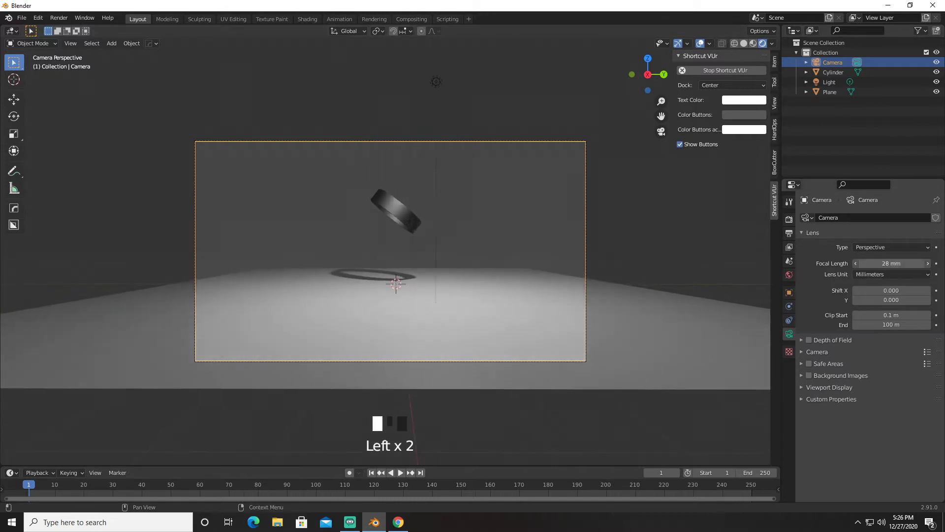
# Shift the ring 2.4121 m along Y within the frame and select the ground plane.
pyautogui.moveTo(411, 228); pyautogui.dragTo(410, 229)
pyautogui.press('g')
pyautogui.click(470, 231)
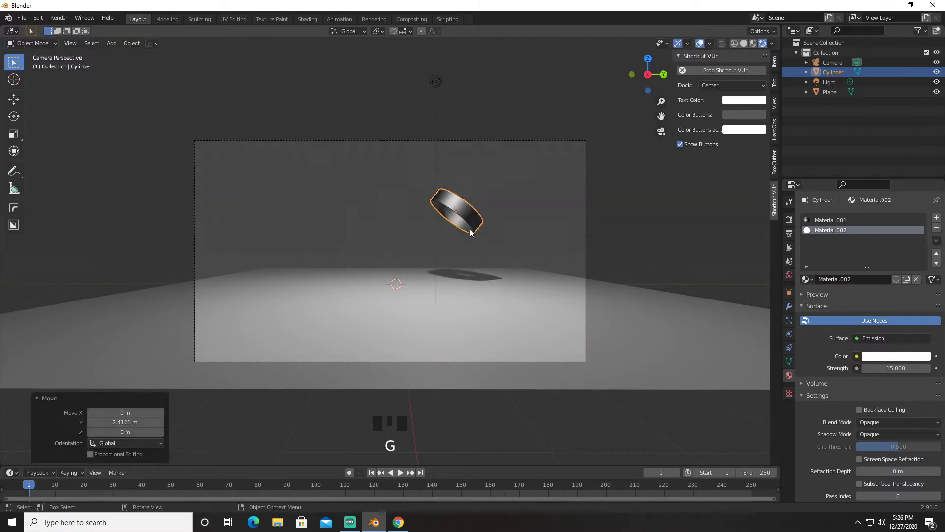
pyautogui.click(431, 306)
pyautogui.click(298, 20)
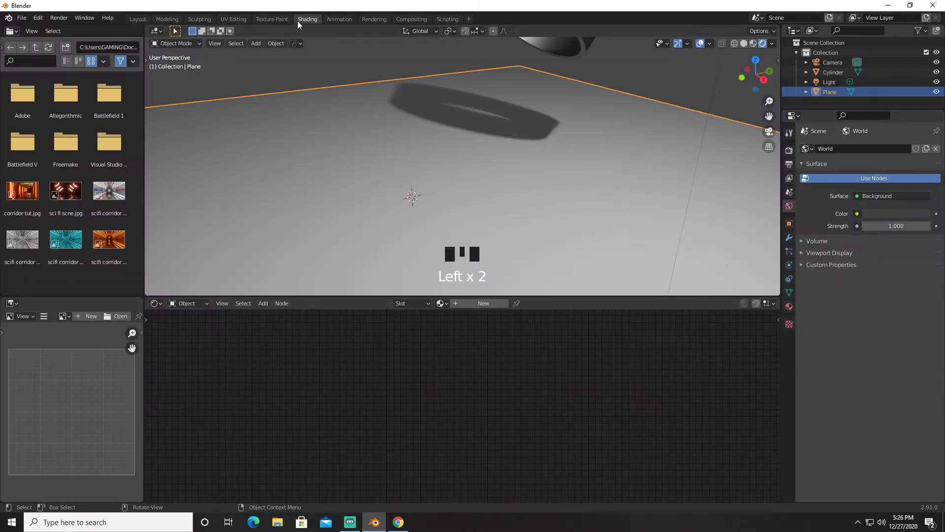
# In camera view, create Material.003 for the plane and connect a Bump node to Normal.
pyautogui.press('KP_0')
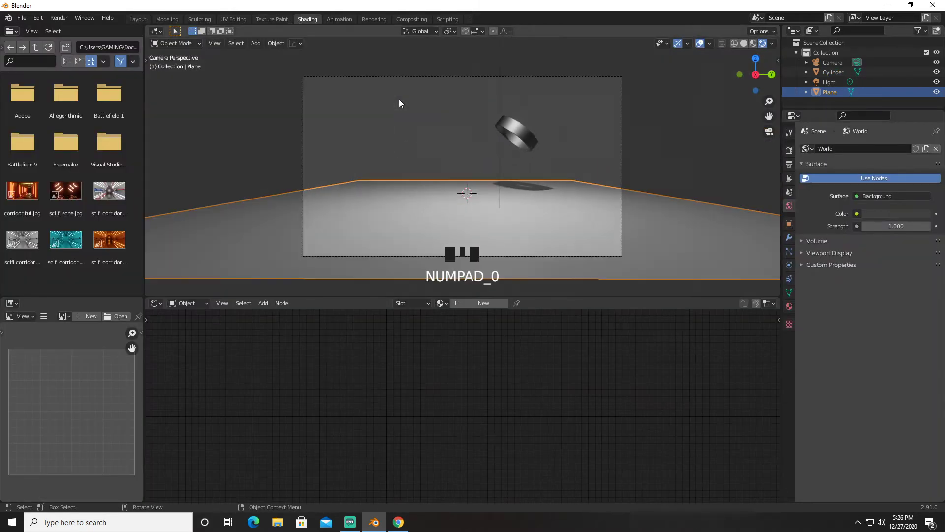
pyautogui.click(477, 303)
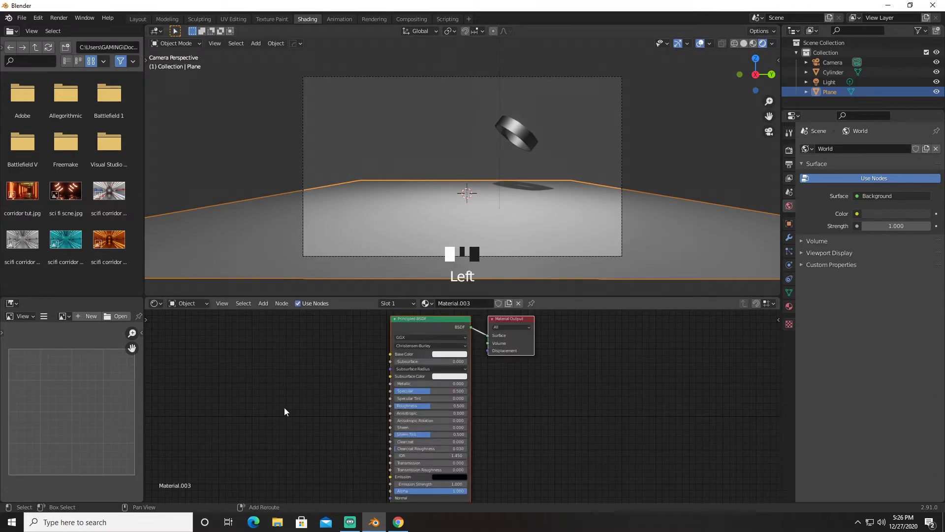
pyautogui.moveTo(331, 386); pyautogui.dragTo(364, 358, button='middle')
pyautogui.hotkey('shift', 'a')
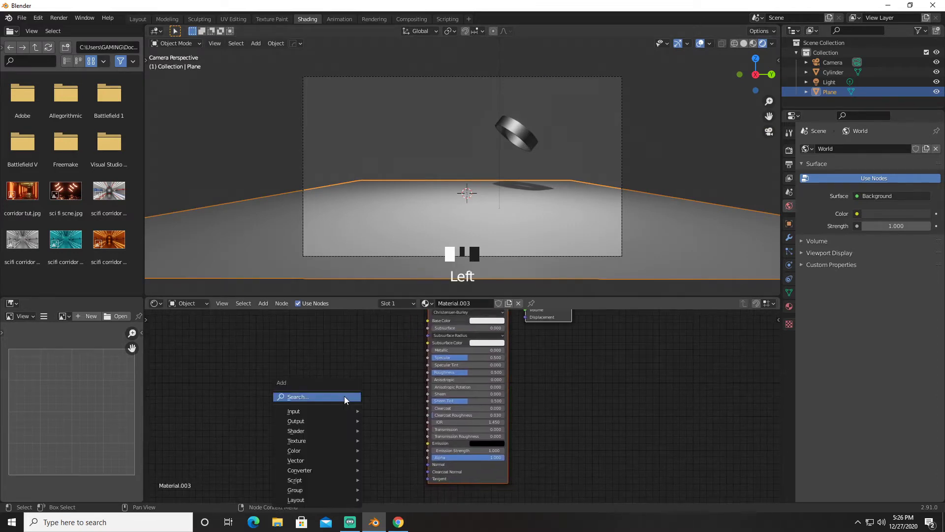
pyautogui.click(339, 394)
pyautogui.write('bump')
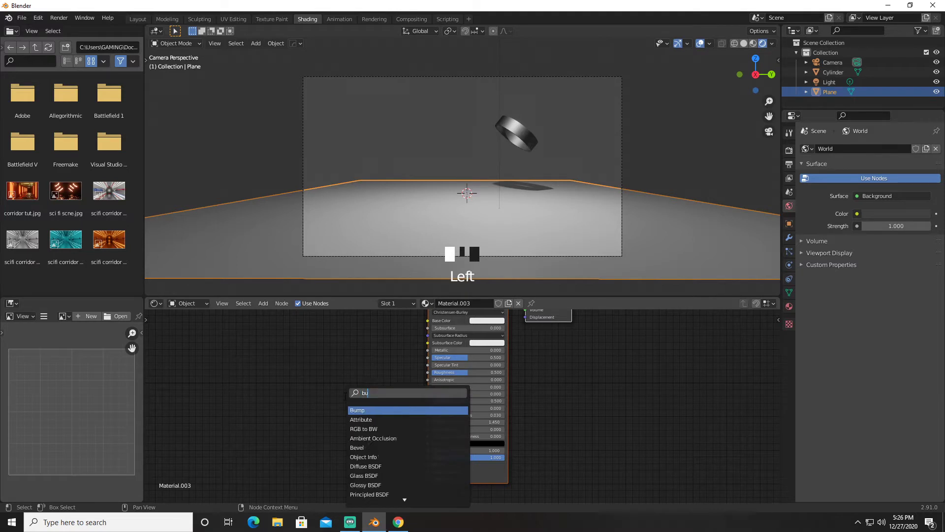
pyautogui.press('Return')
pyautogui.click(351, 419)
pyautogui.moveTo(398, 431); pyautogui.dragTo(428, 464)
# Add a Noise Texture node and a ColorRamp node to the plane's material.
pyautogui.hotkey('shift', 'a')
pyautogui.click(318, 368)
pyautogui.write('n')
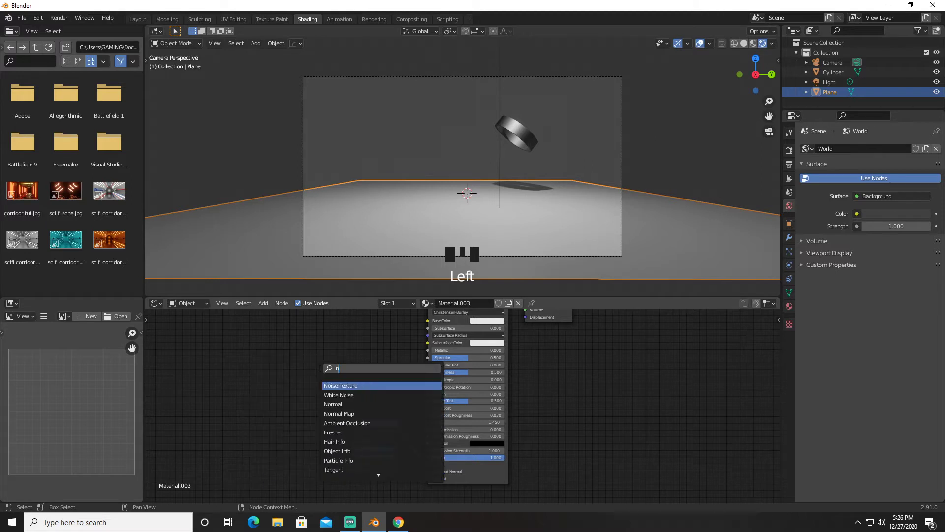
pyautogui.write('oise')
pyautogui.click(338, 386)
pyautogui.click(256, 367)
pyautogui.hotkey('shift', 'a')
pyautogui.click(359, 368)
pyautogui.write('colo')
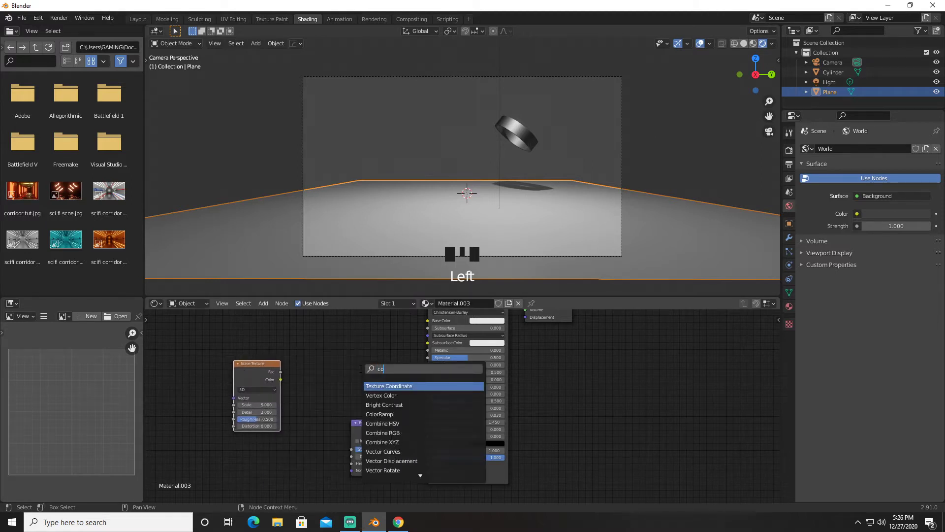
pyautogui.click(379, 396)
pyautogui.click(382, 330)
# Link Noise Texture into the ColorRamp and ColorRamp into Roughness, then duplicate the ColorRamp.
pyautogui.moveTo(402, 326); pyautogui.dragTo(413, 337)
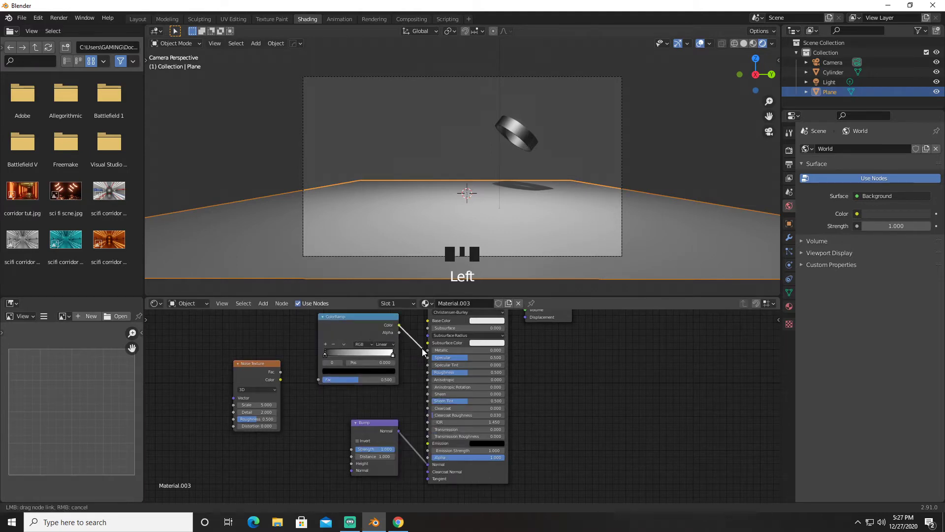
pyautogui.moveTo(428, 372); pyautogui.dragTo(428, 372)
pyautogui.moveTo(280, 371)
pyautogui.mouseDown()
pyautogui.moveTo(318, 380)
pyautogui.moveTo(351, 463)
pyautogui.mouseUp()
pyautogui.moveTo(268, 363); pyautogui.dragTo(774, 365)
pyautogui.keyDown('shift'); pyautogui.click(337, 318); pyautogui.keyUp('shift')
pyautogui.click(338, 318)
pyautogui.click(338, 318)
pyautogui.hotkey('shift', 'd')
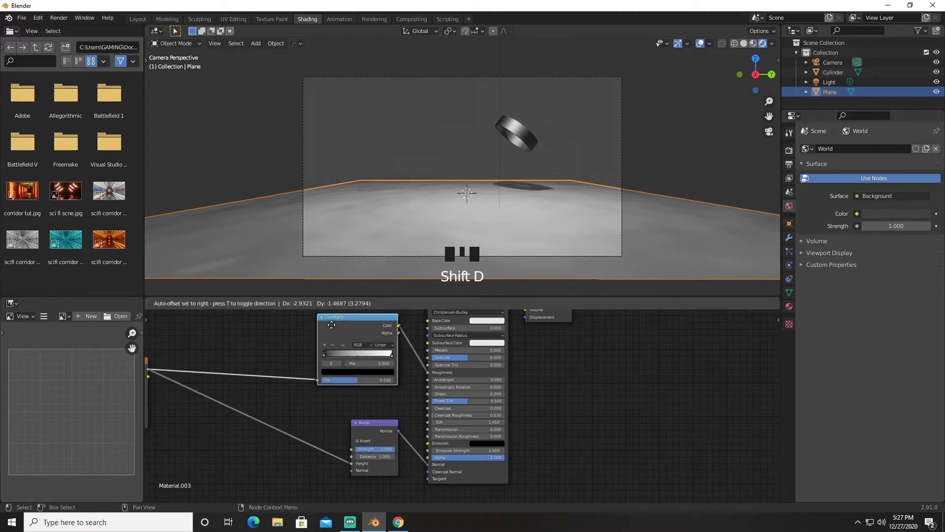
# Insert the ColorRamp copy between Noise Texture and Bump, and darken the floor base colour to grey.
pyautogui.click(261, 412)
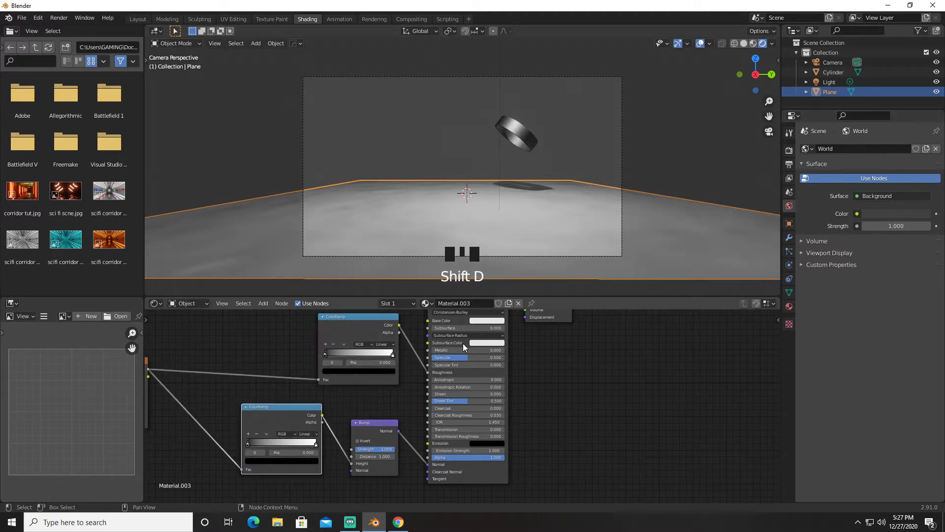
pyautogui.click(480, 320)
pyautogui.moveTo(527, 225); pyautogui.dragTo(528, 276)
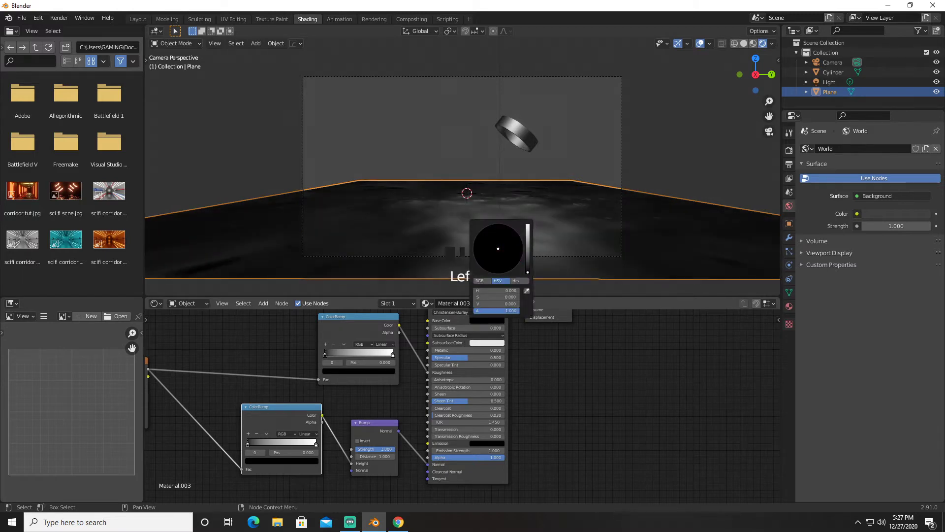
# Raise the noise Detail to 4.8 and slide the ColorRamp black stop to about 0.516.
pyautogui.moveTo(406, 388); pyautogui.dragTo(510, 372, button='middle')
pyautogui.moveTo(220, 390); pyautogui.dragTo(246, 382)
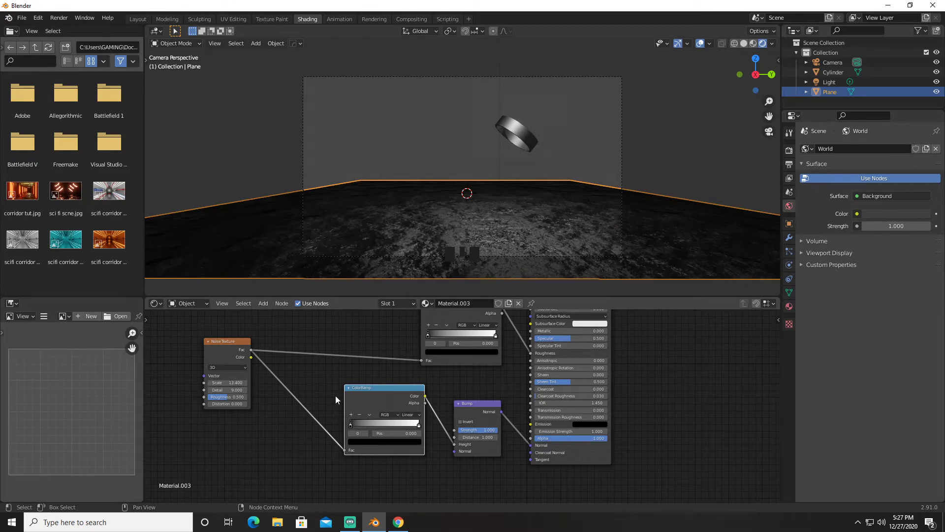
pyautogui.click(350, 425)
pyautogui.moveTo(350, 425); pyautogui.dragTo(384, 427)
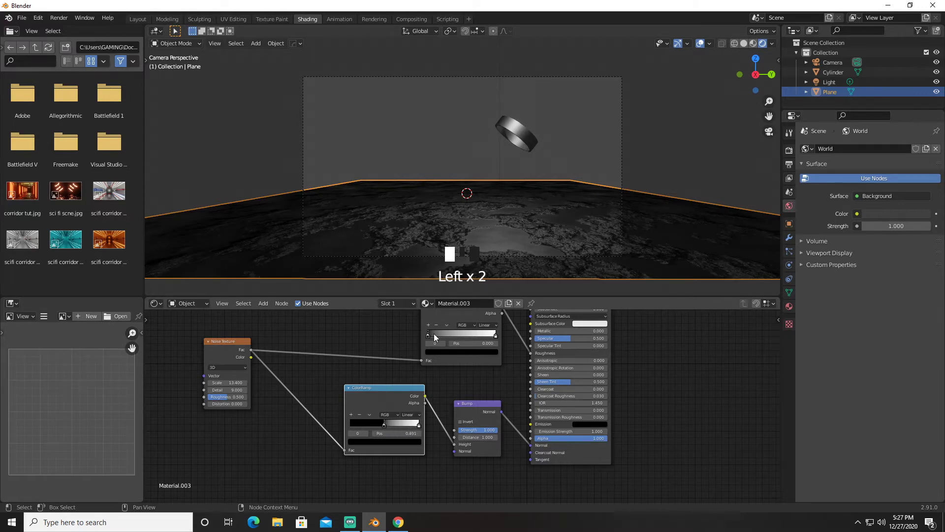
# Adjust the upper ColorRamp for the ground bump, then select the ring in the Layout workspace.
pyautogui.moveTo(428, 338); pyautogui.dragTo(451, 335)
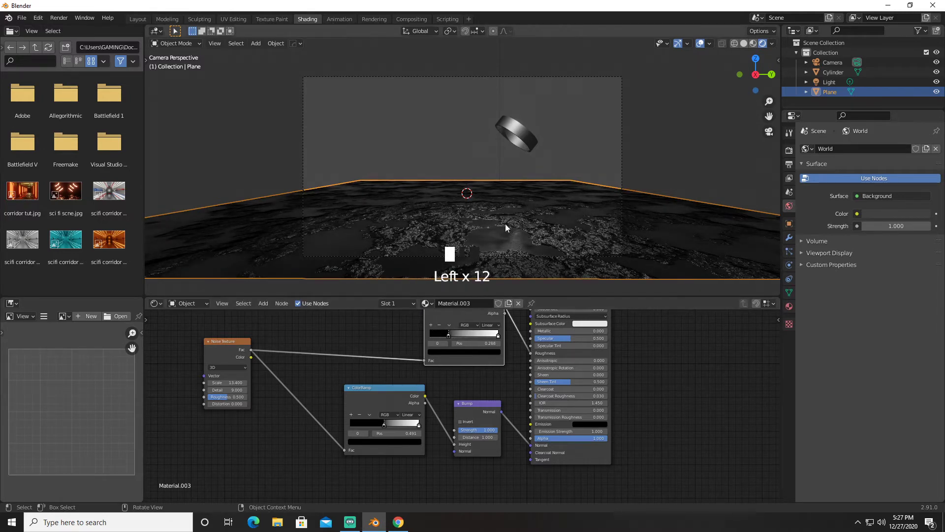
pyautogui.click(515, 143)
pyautogui.click(138, 18)
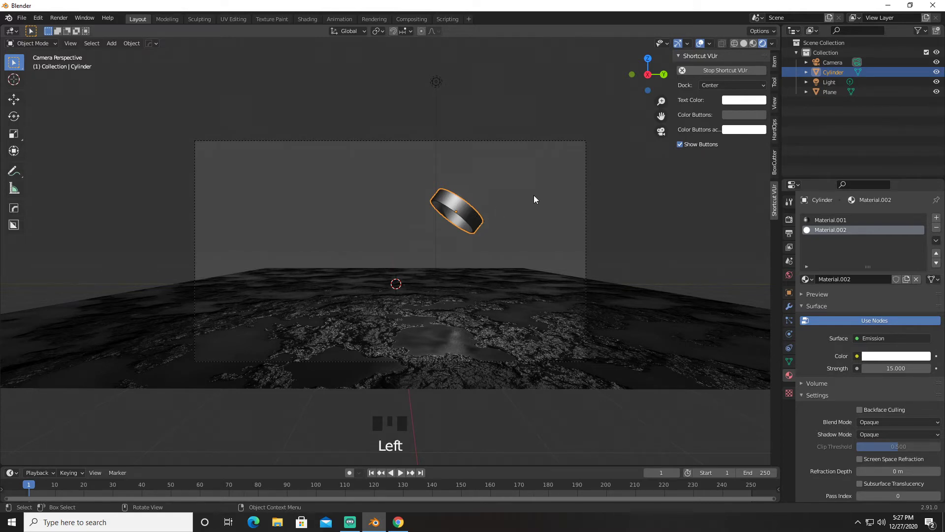
# Deselect the ring's faces in Edit Mode and switch to the right side view.
pyautogui.moveTo(551, 191); pyautogui.dragTo(749, 283, button='middle')
pyautogui.press('Tab')
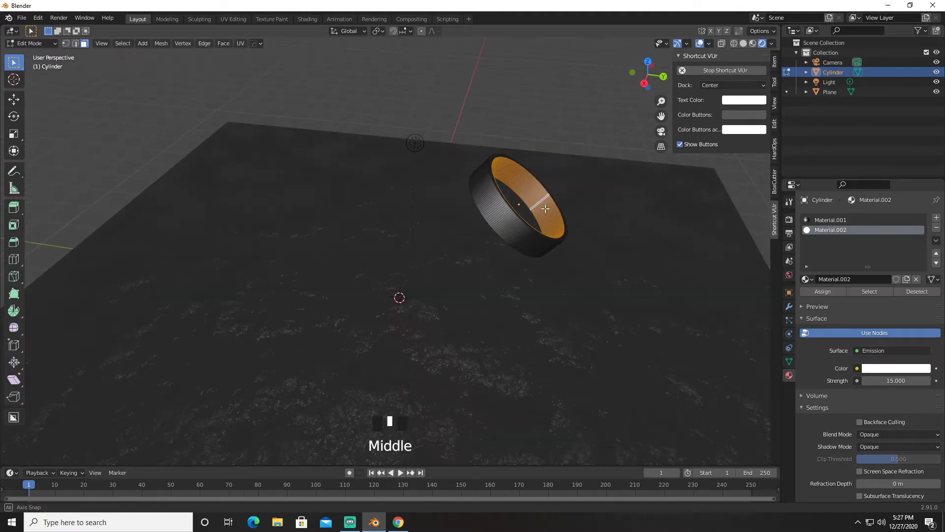
pyautogui.click(705, 281)
pyautogui.press('Tab')
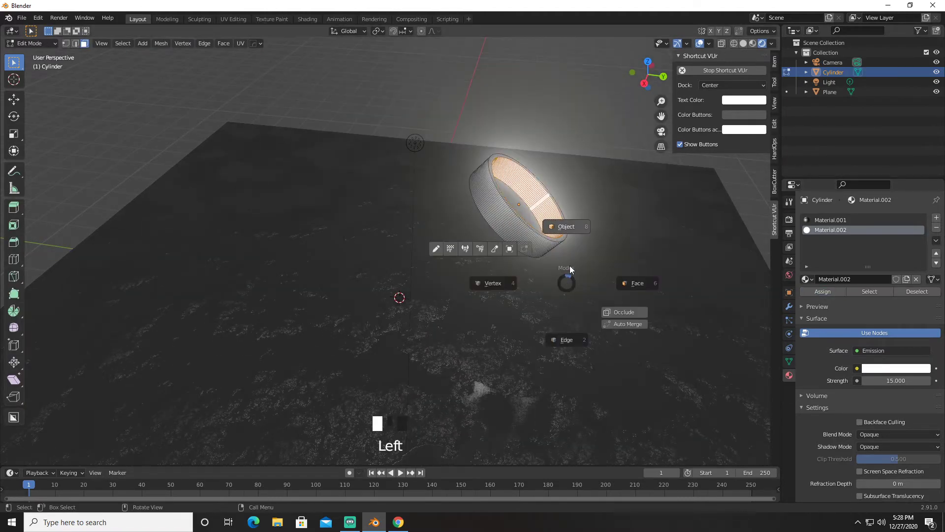
pyautogui.press('`')
pyautogui.click(634, 243)
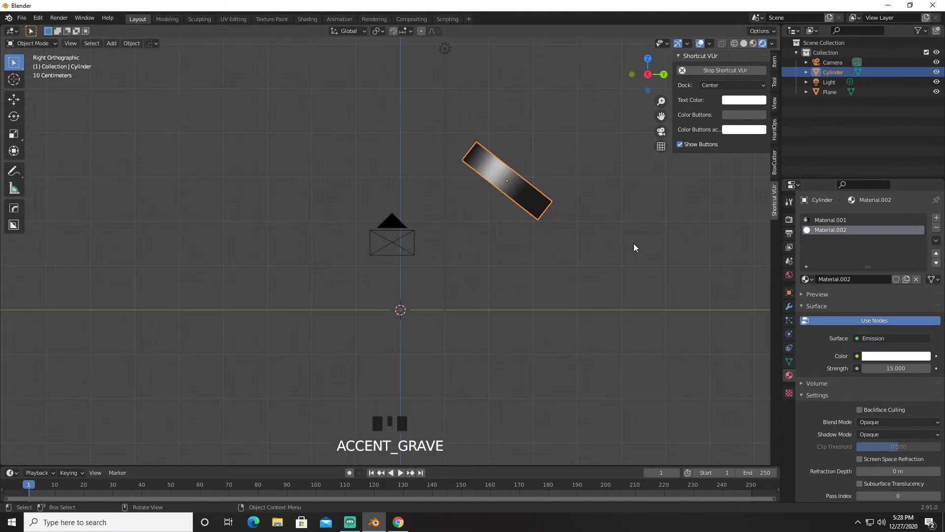
# Add a UV sphere and apply HardOps Csharp smoothing to it.
pyautogui.hotkey('shift', 'a')
pyautogui.moveTo(539, 241)
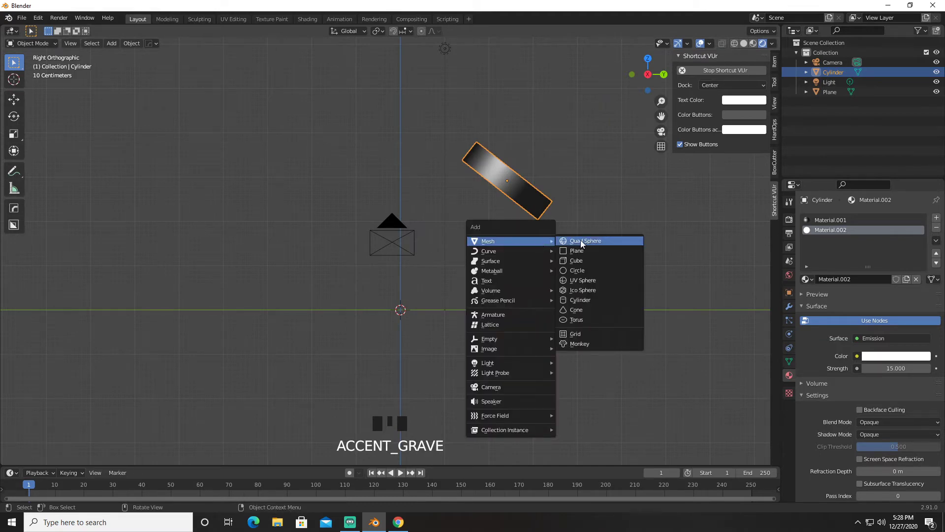
pyautogui.click(583, 282)
pyautogui.press('q')
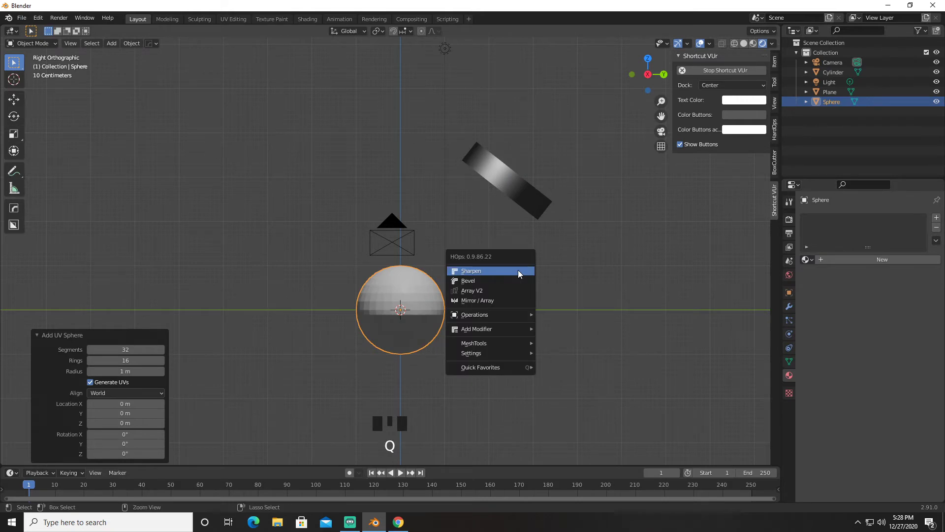
pyautogui.click(518, 270)
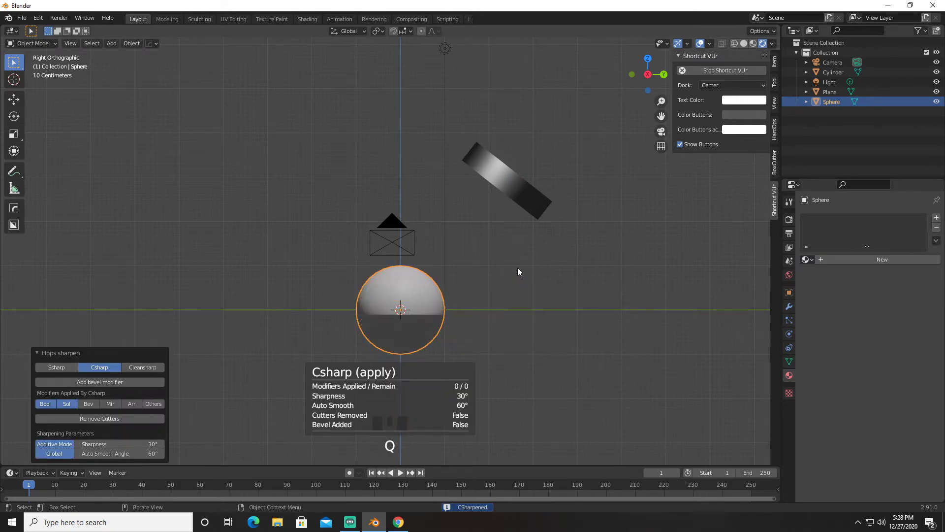
pyautogui.scroll(-2, 518, 271)
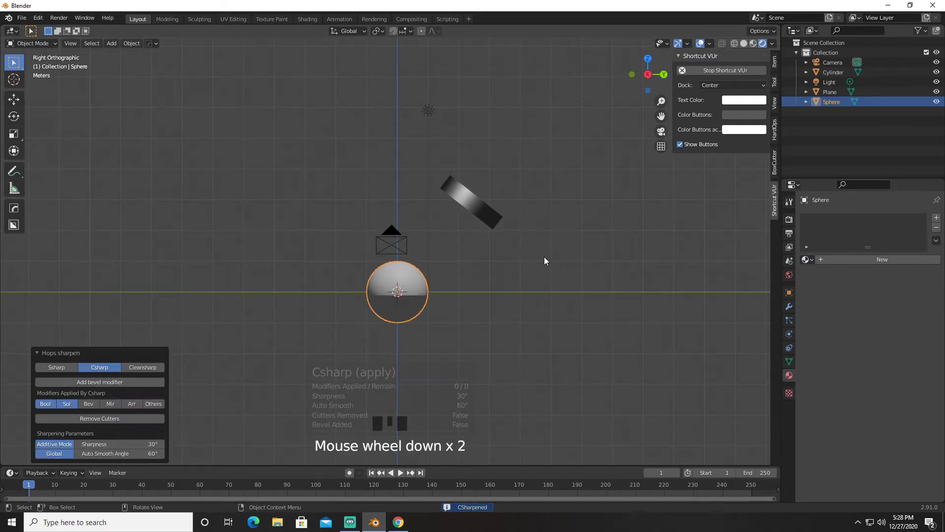
# Scale the sphere to about 0.49 and move it up beside the ring (Y 1.6659 m, Z 2.2746 m).
pyautogui.press('KP_0')
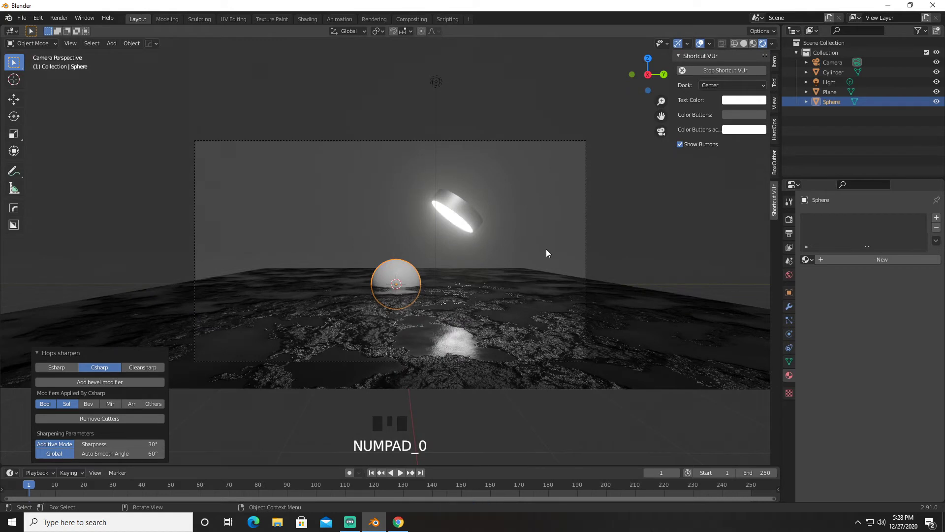
pyautogui.press('`')
pyautogui.click(590, 249)
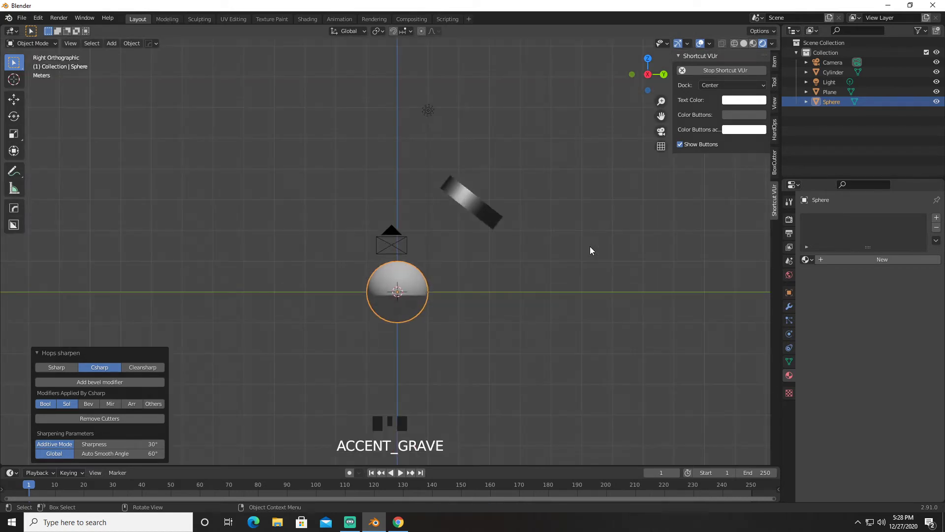
pyautogui.press('s')
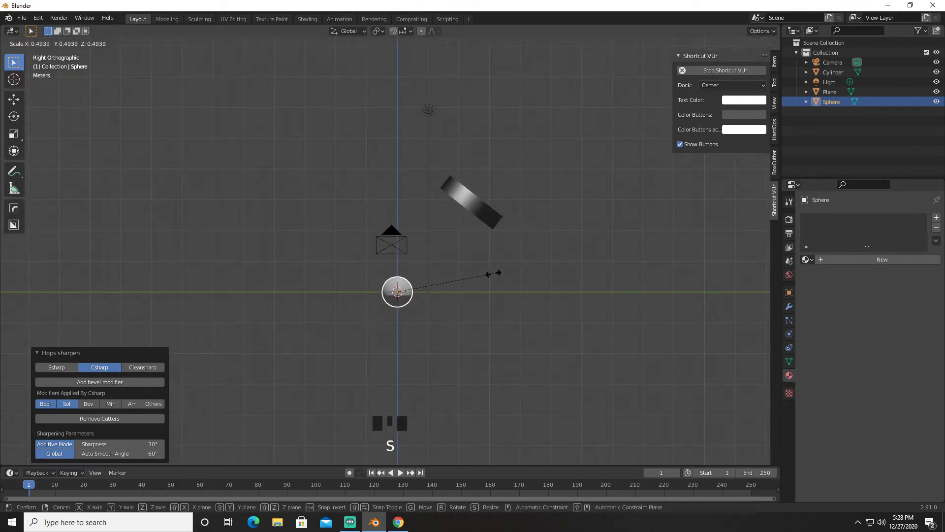
pyautogui.click(498, 272)
pyautogui.press('s')
pyautogui.press('g')
pyautogui.click(545, 202)
pyautogui.moveTo(544, 203); pyautogui.dragTo(528, 243, button='middle')
pyautogui.press('KP_0')
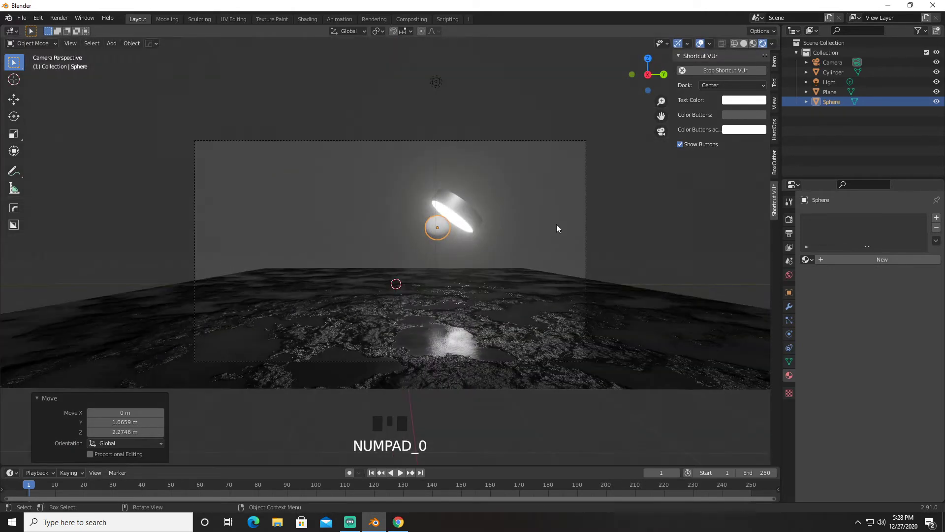
pyautogui.press('`')
pyautogui.click(614, 227)
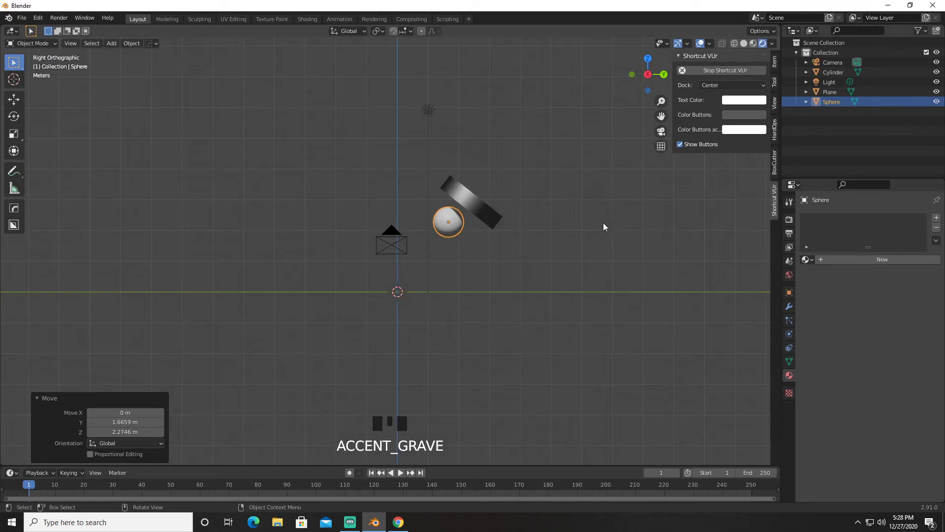
# Duplicate the ring and place the copy up and to the right.
pyautogui.click(481, 220)
pyautogui.hotkey('shift', 'd')
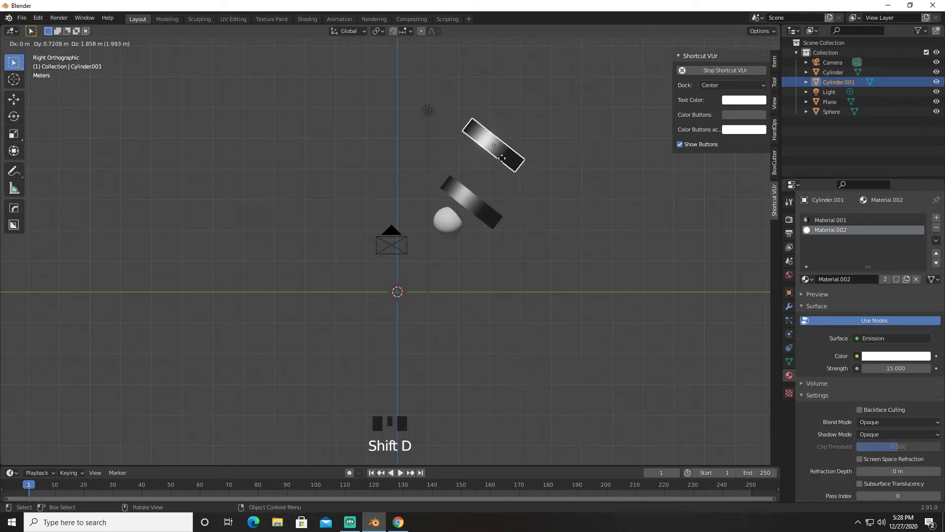
pyautogui.click(508, 157)
# Duplicate spheres and rings to form a diagonal row of three ring-and-sphere pairs.
pyautogui.click(460, 221)
pyautogui.hotkey('shift', 'd')
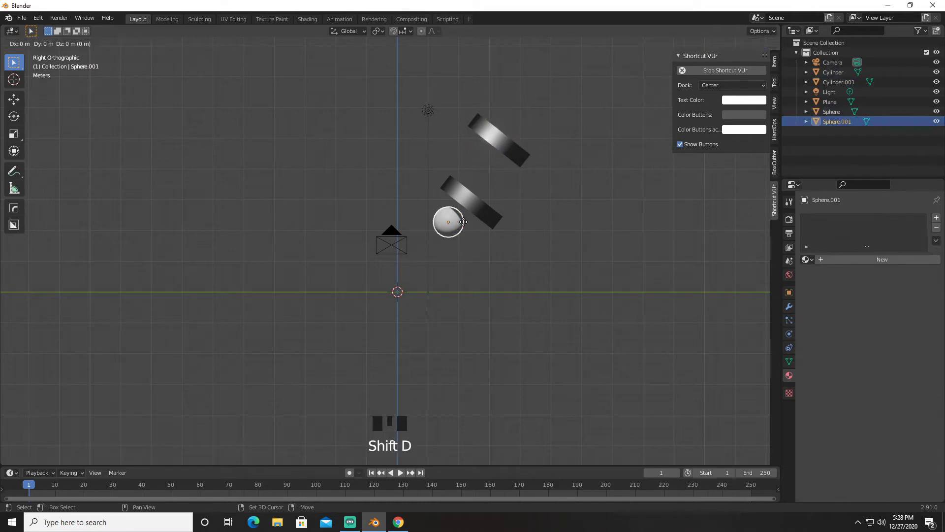
pyautogui.click(494, 166)
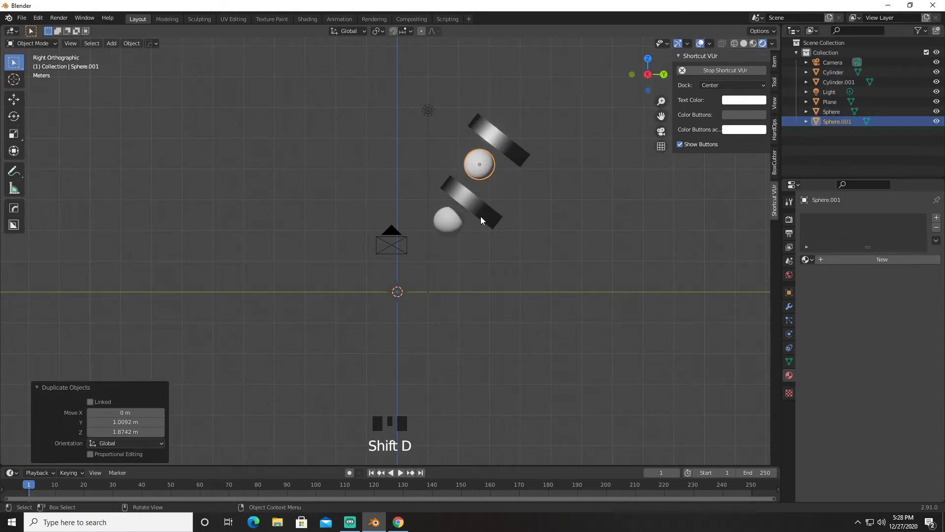
pyautogui.click(514, 159)
pyautogui.hotkey('shift', 'd')
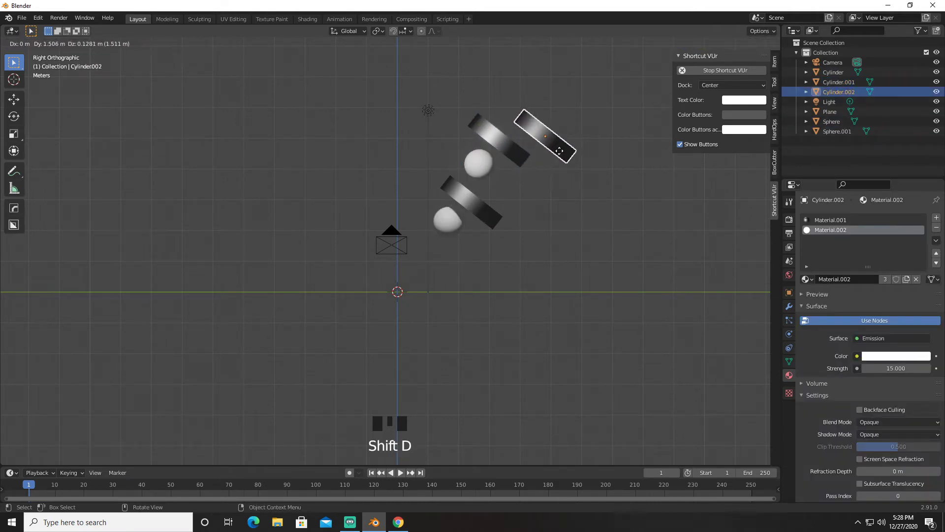
pyautogui.click(568, 145)
pyautogui.click(480, 162)
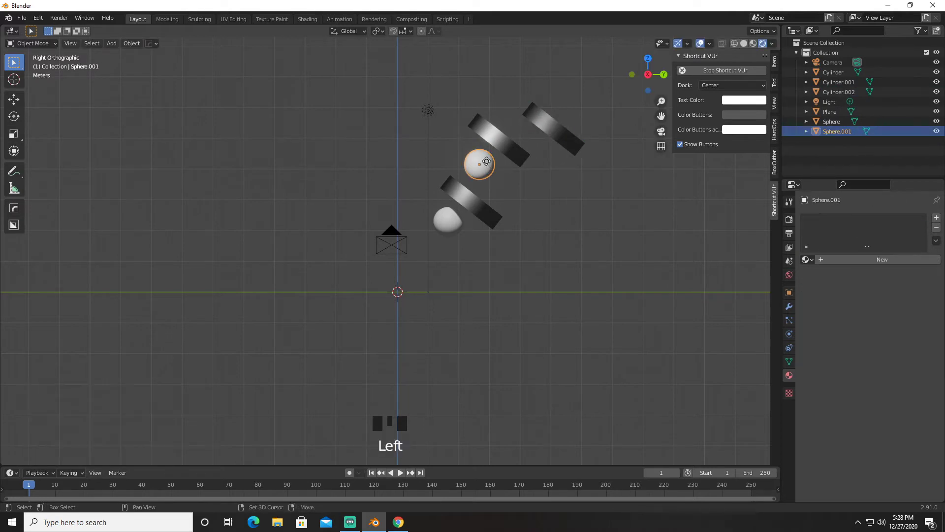
pyautogui.hotkey('shift', 'd')
pyautogui.click(541, 141)
# Copy all three pairs, shift the copies -7.2083 m along Y and rotate them 82.5°.
pyautogui.moveTo(440, 246); pyautogui.dragTo(593, 117)
pyautogui.hotkey('shift', 'd')
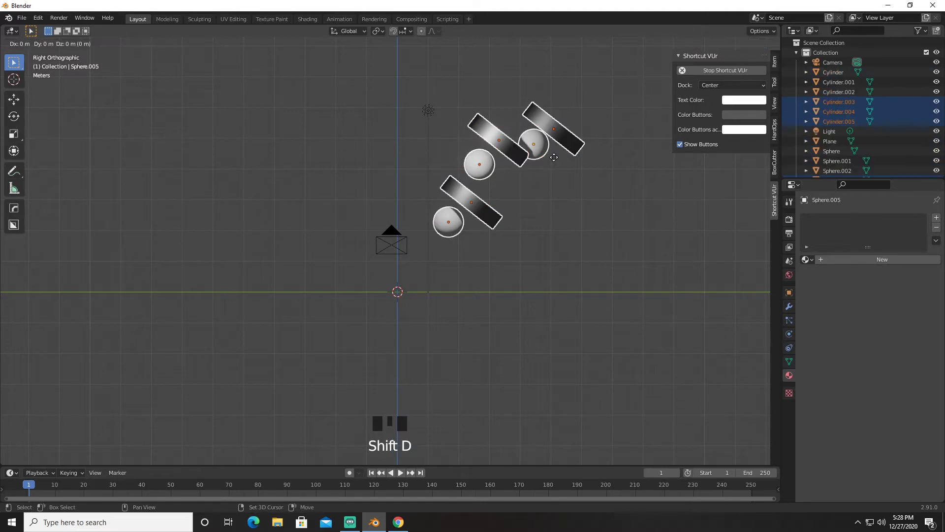
pyautogui.rightClick(554, 157)
pyautogui.press('g')
pyautogui.press('y')
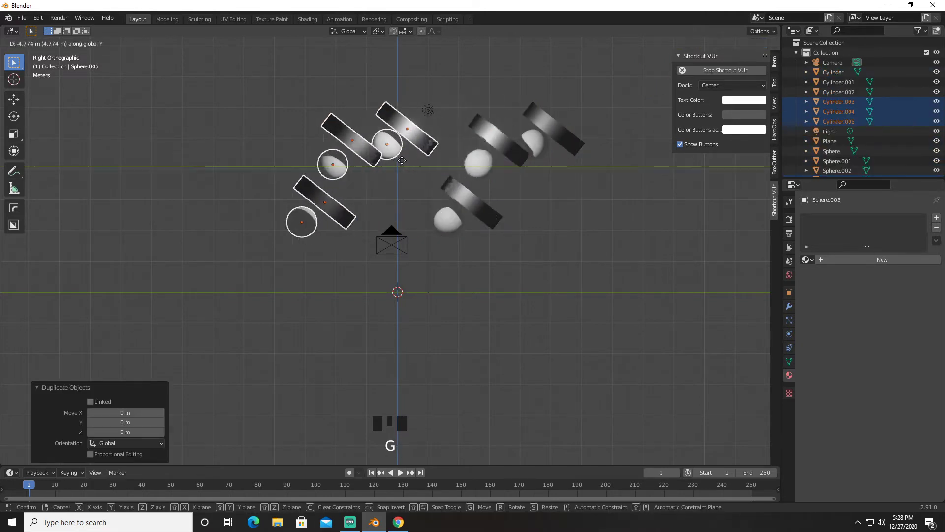
pyautogui.click(333, 165)
pyautogui.press('r')
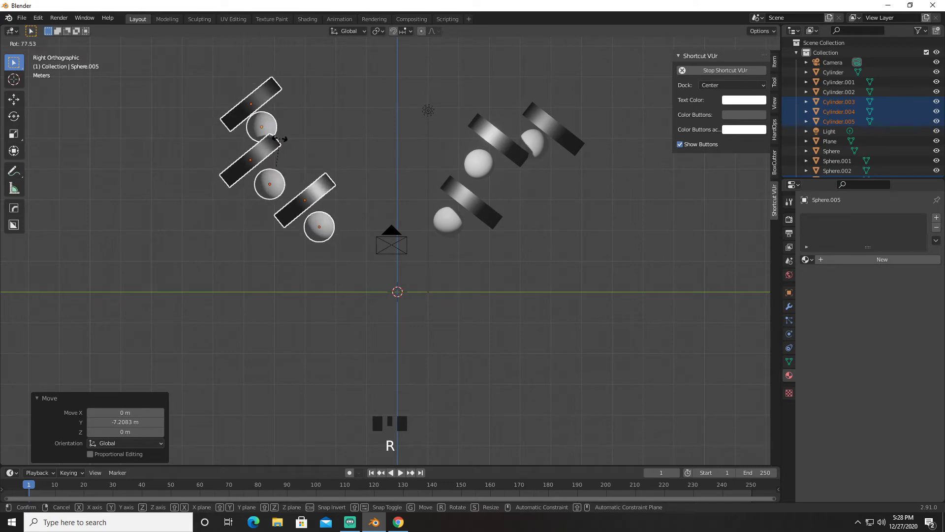
pyautogui.click(278, 141)
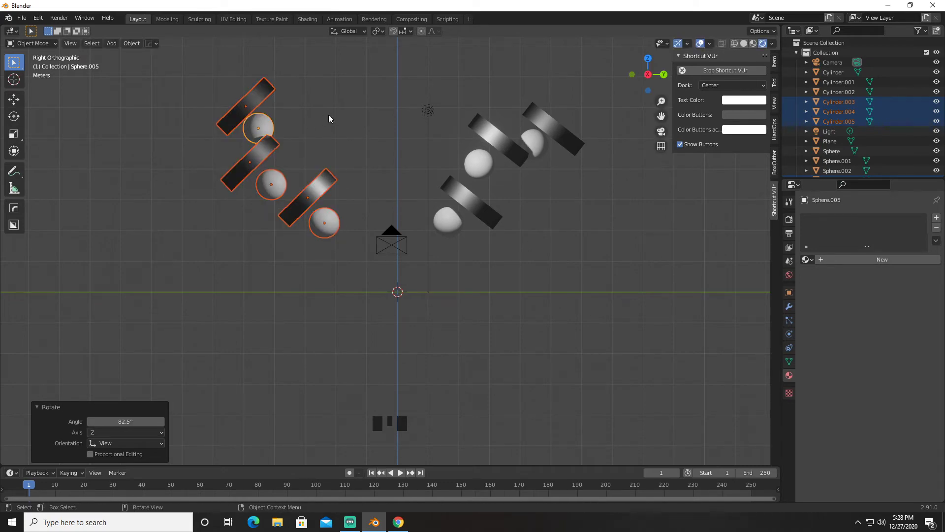
pyautogui.press('KP_0')
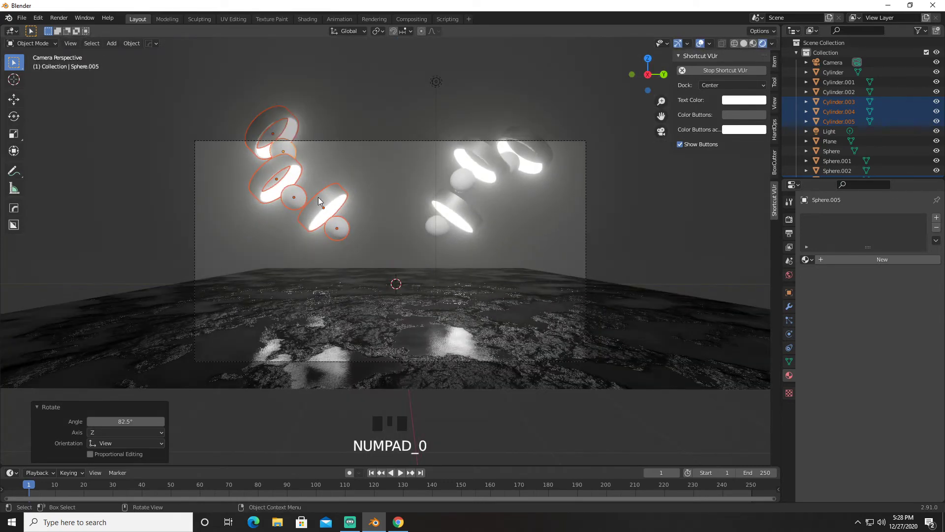
# Hide the light from the scene and switch to the right side view.
pyautogui.moveTo(256, 246); pyautogui.dragTo(569, 122)
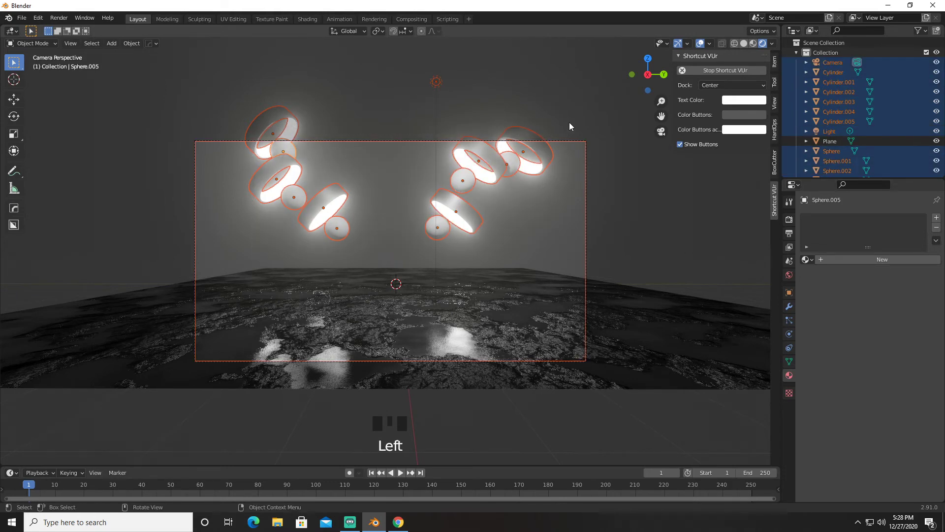
pyautogui.click(590, 111)
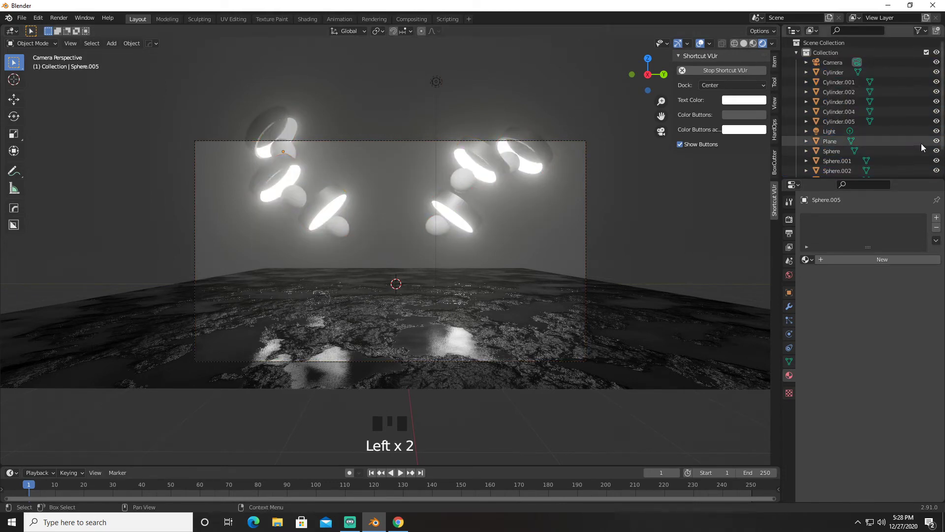
pyautogui.click(936, 131)
pyautogui.moveTo(569, 102); pyautogui.dragTo(208, 241)
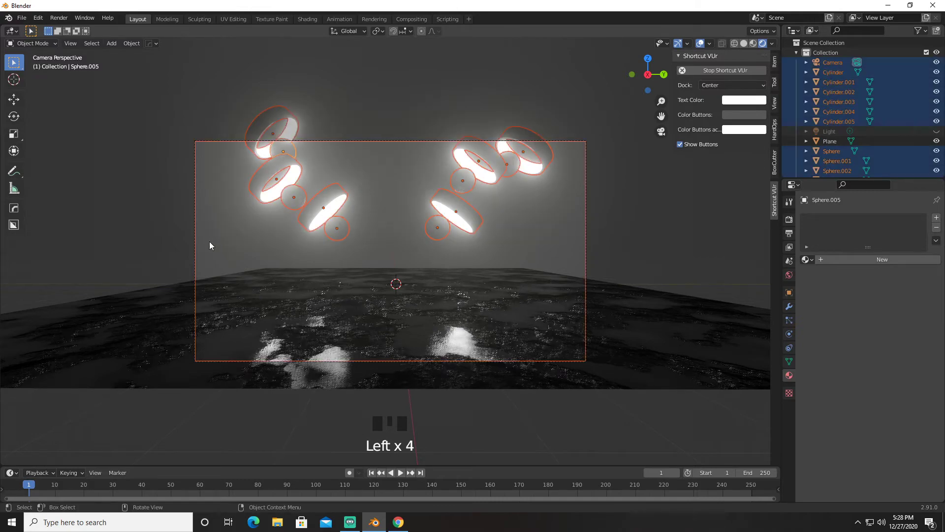
pyautogui.press('g')
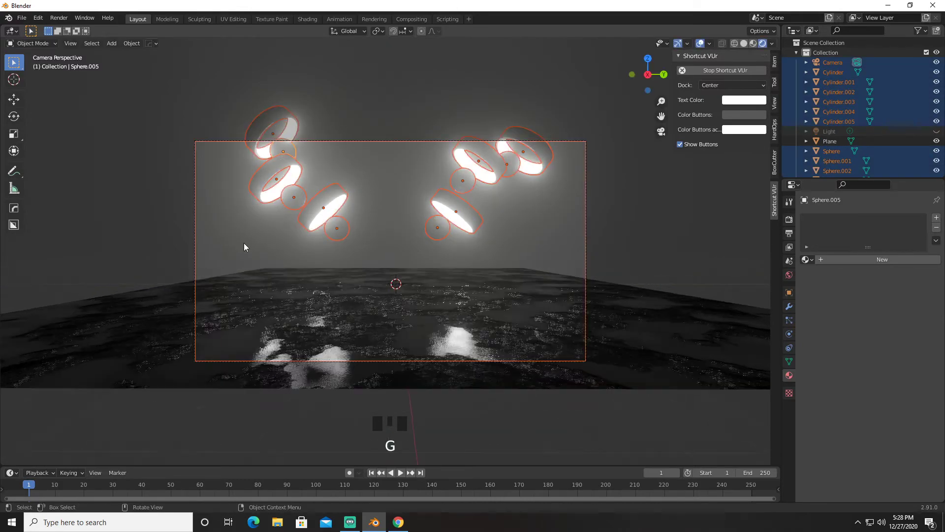
pyautogui.click(250, 245)
pyautogui.moveTo(256, 236); pyautogui.dragTo(302, 236, button='middle')
pyautogui.scroll(-4, 291, 227)
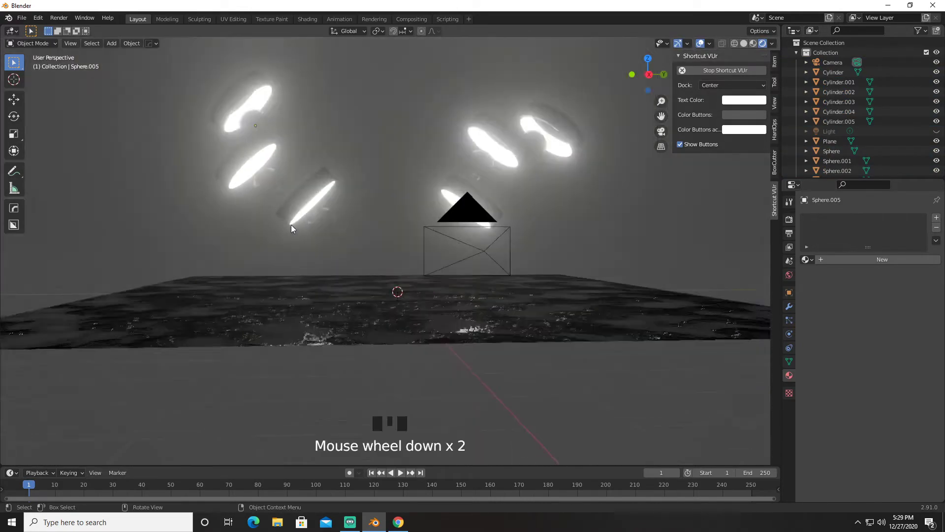
pyautogui.press('`')
# Select the ring-and-sphere pairs and move them down.
pyautogui.moveTo(279, 256); pyautogui.dragTo(427, 229)
pyautogui.press('g')
pyautogui.rightClick(530, 140)
pyautogui.click(542, 132)
pyautogui.keyDown('shift'); pyautogui.moveTo(258, 123); pyautogui.dragTo(343, 245); pyautogui.keyUp('shift')
pyautogui.press('g')
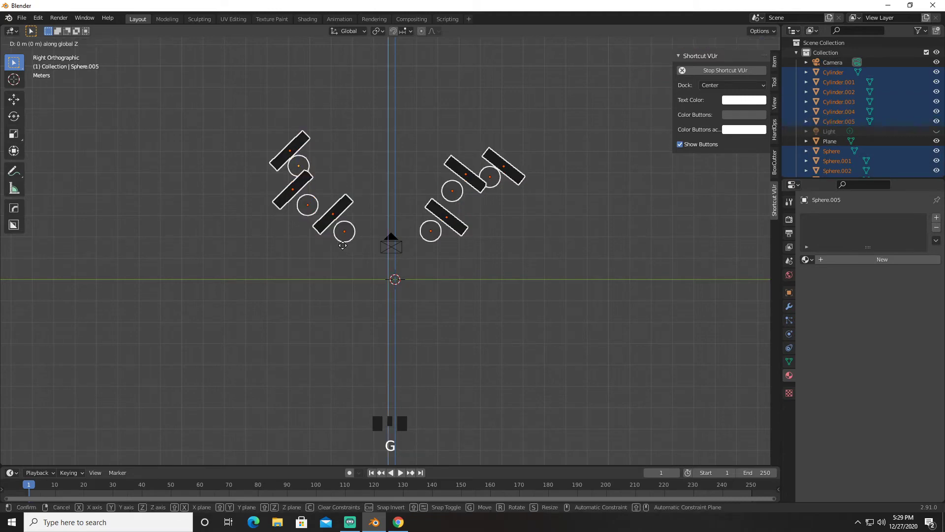
pyautogui.click(342, 255)
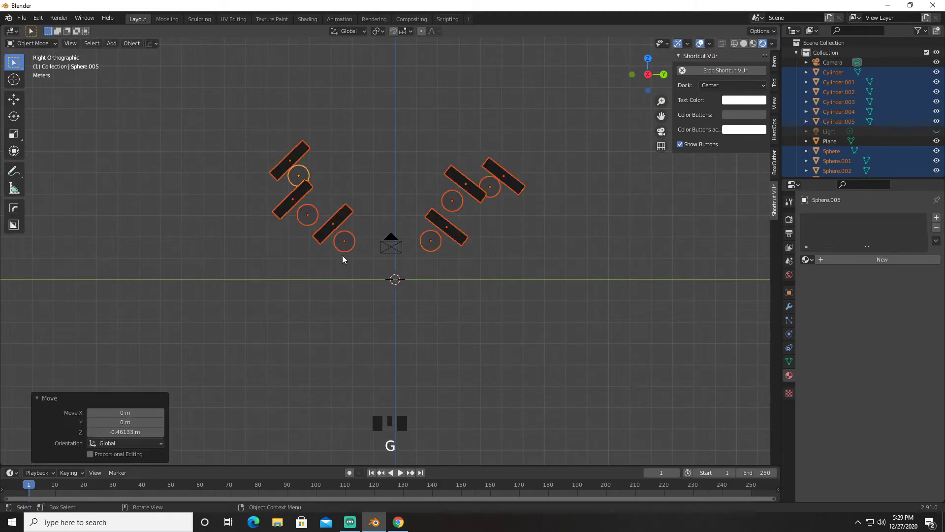
# Lower the three left rings and their spheres 0.951 m along Z.
pyautogui.press('KP_0')
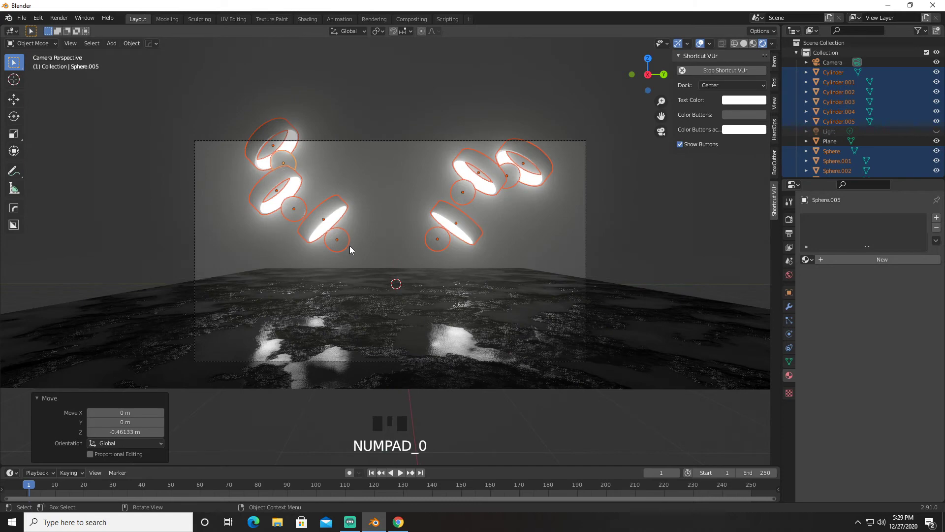
pyautogui.click(244, 241)
pyautogui.moveTo(232, 197); pyautogui.dragTo(344, 103)
pyautogui.press('g')
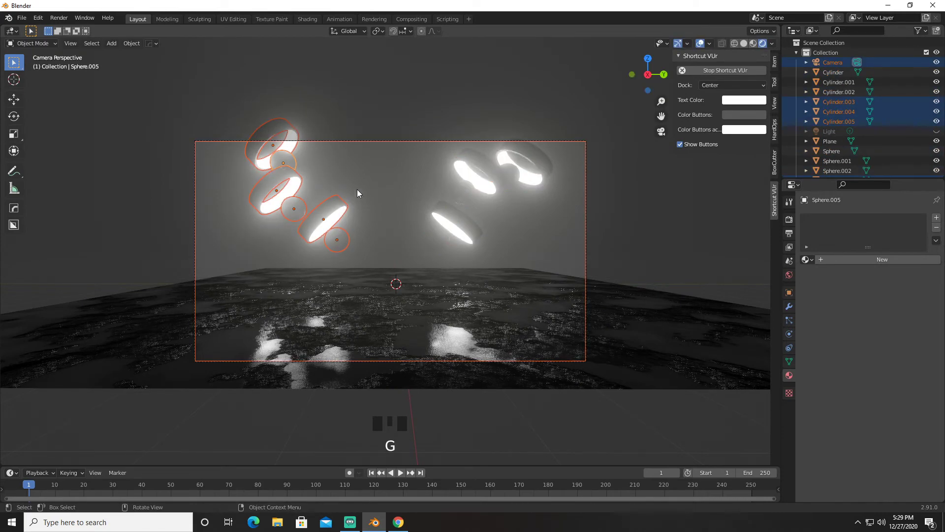
pyautogui.click(356, 193)
pyautogui.middleClick(339, 218)
pyautogui.scroll(-3, 337, 217)
pyautogui.moveTo(247, 249); pyautogui.dragTo(349, 143)
pyautogui.press('KP_0')
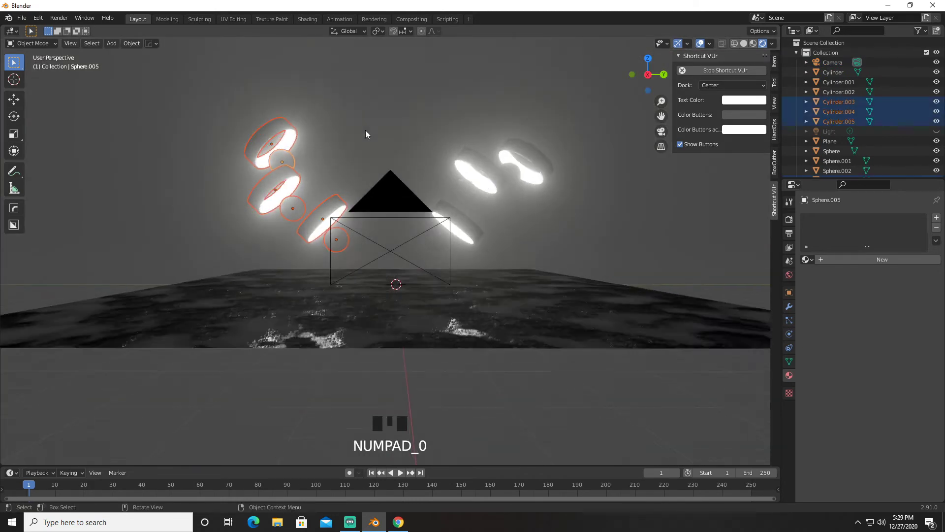
pyautogui.press('g')
pyautogui.press('z')
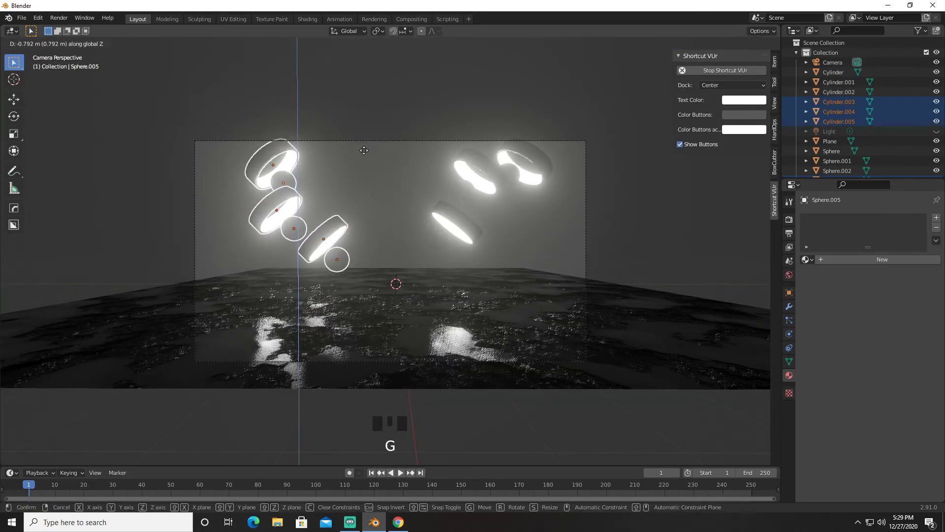
pyautogui.click(364, 157)
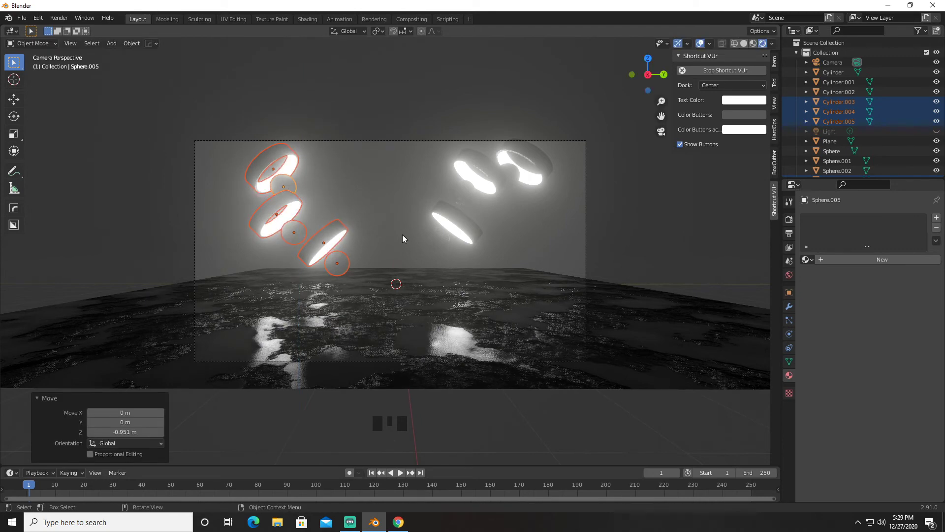
# Lower the right-hand rings and spheres vertically as well.
pyautogui.moveTo(404, 248); pyautogui.dragTo(553, 146)
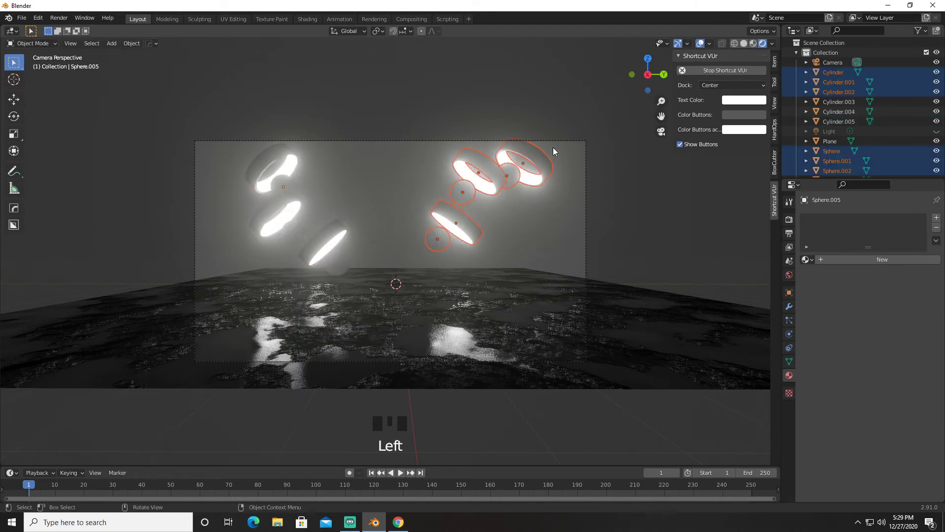
pyautogui.press('g')
pyautogui.press('g')
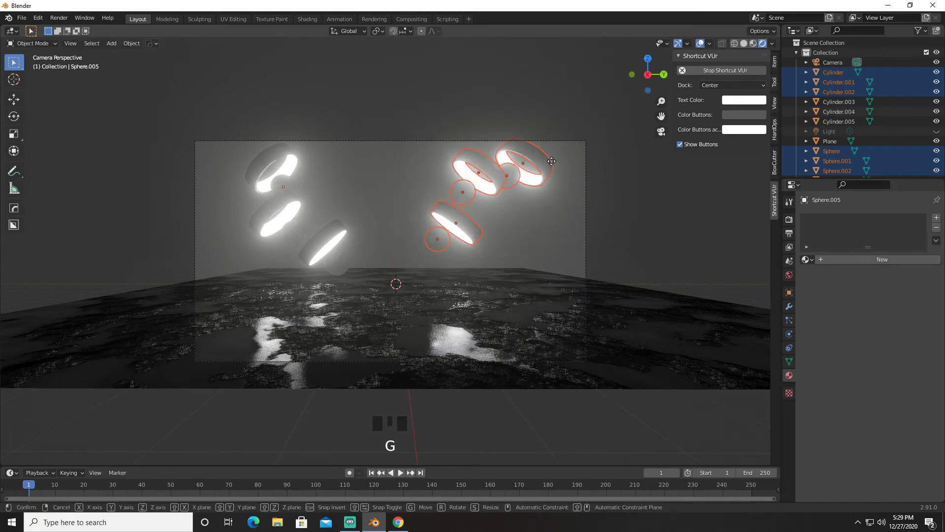
pyautogui.middleClick(552, 163)
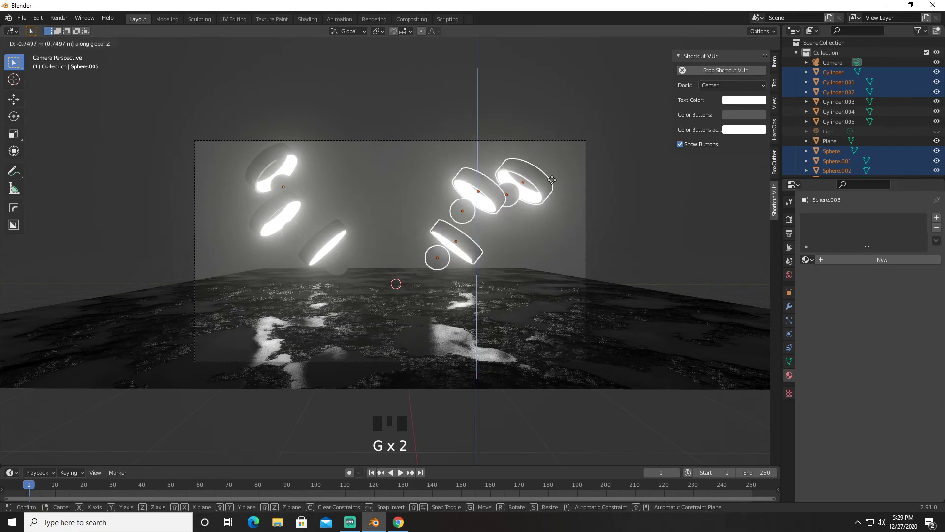
pyautogui.click(517, 154)
pyautogui.click(309, 19)
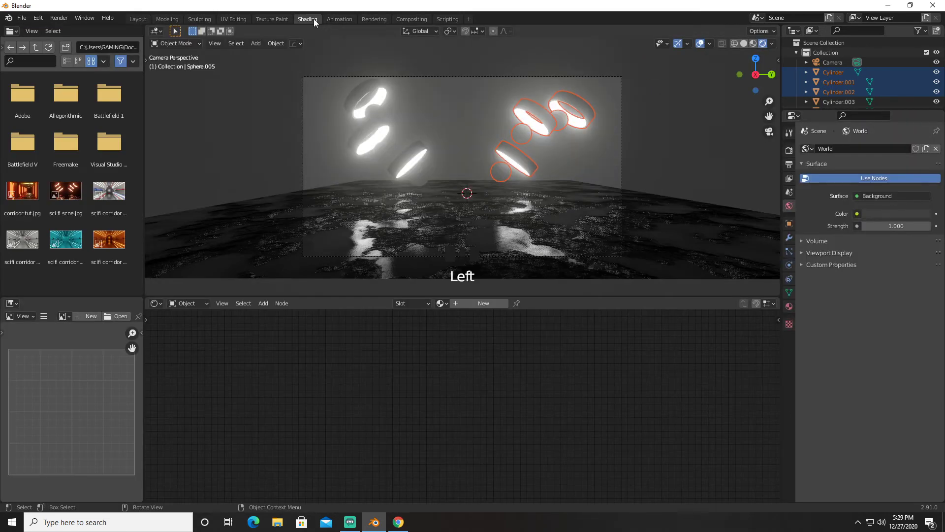
# Assign Material.003 to Sphere.002, Sphere.001 and Sphere in the Layout workspace.
pyautogui.click(145, 20)
pyautogui.click(512, 195)
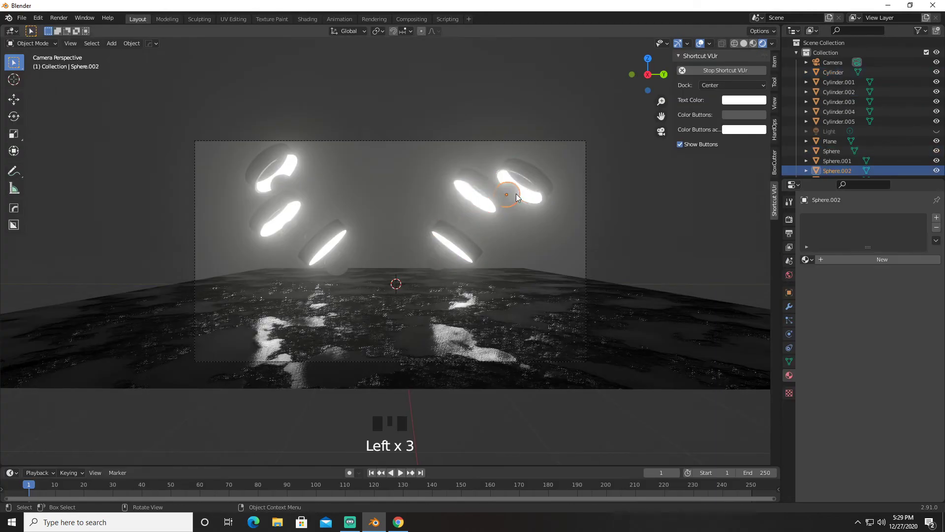
pyautogui.click(808, 259)
pyautogui.click(817, 302)
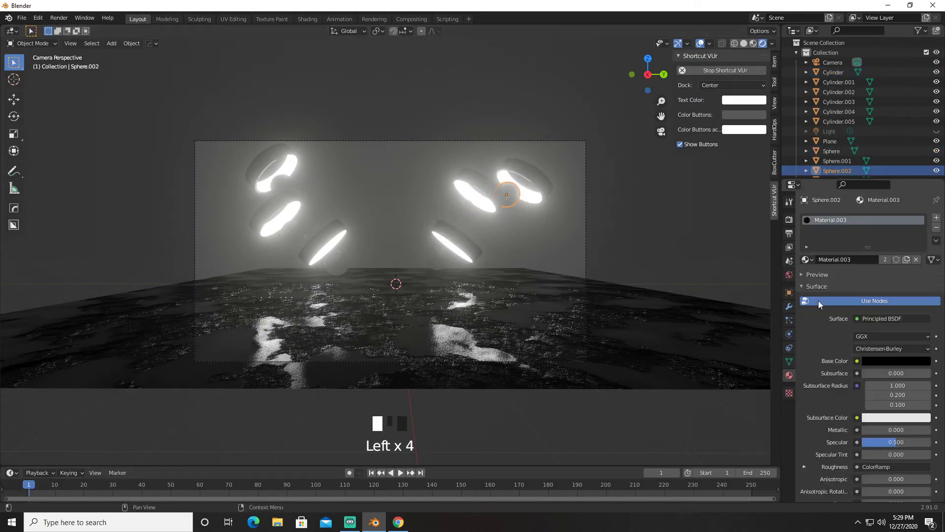
pyautogui.click(479, 224)
pyautogui.click(807, 260)
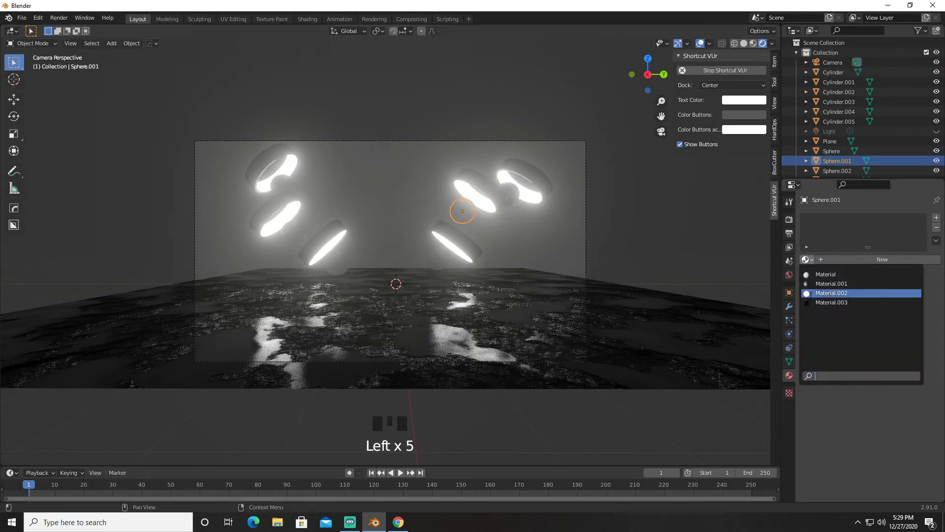
pyautogui.click(817, 302)
pyautogui.click(458, 265)
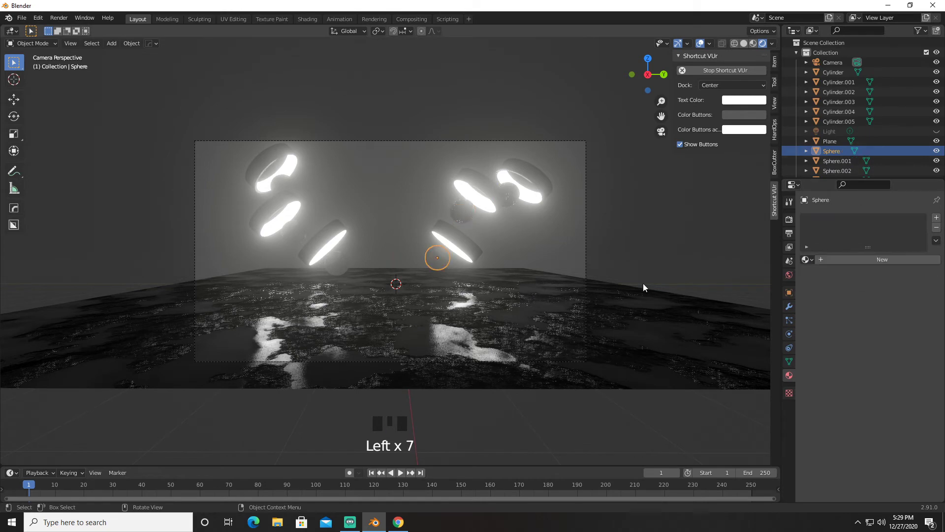
pyautogui.click(807, 259)
pyautogui.click(826, 301)
# Assign Material.003 to Sphere.003, Sphere.004 and Sphere.005.
pyautogui.click(368, 265)
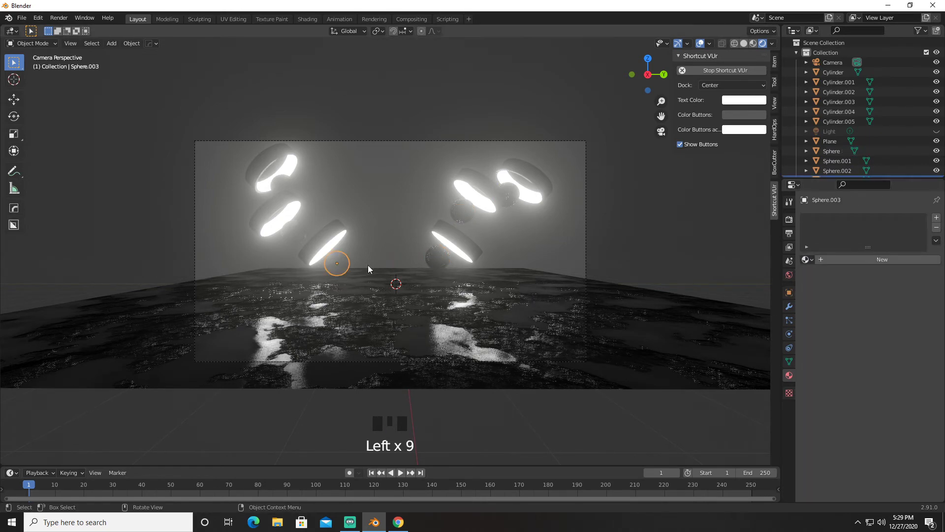
pyautogui.click(810, 259)
pyautogui.click(825, 302)
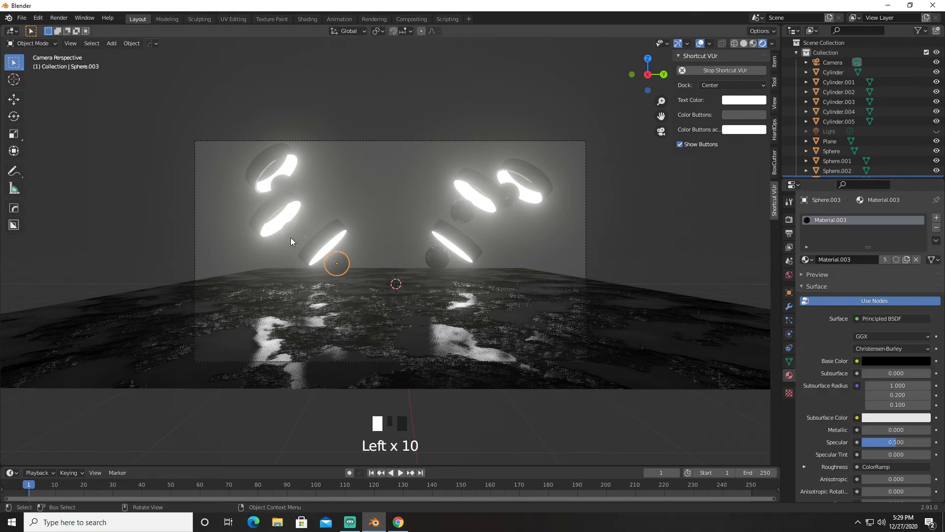
pyautogui.click(292, 235)
pyautogui.click(810, 261)
pyautogui.click(825, 301)
pyautogui.click(284, 188)
pyautogui.click(809, 259)
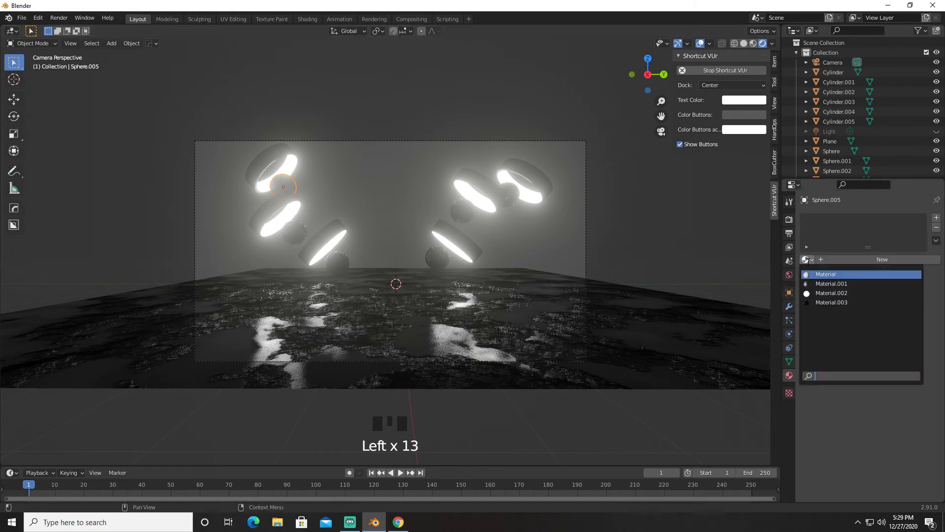
pyautogui.click(825, 302)
pyautogui.click(547, 193)
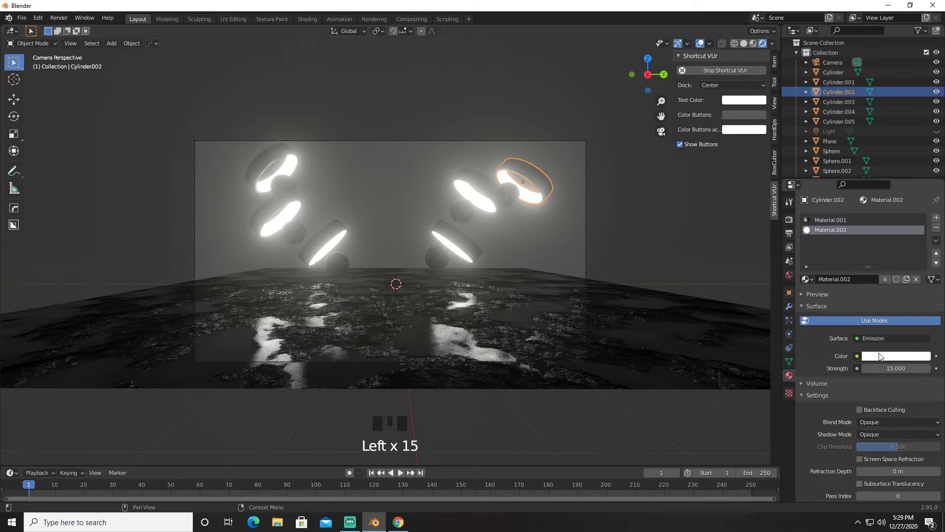
# Set the ring emission colour to orange (H 0.034, S 0.560) and the world background to black.
pyautogui.click(882, 356)
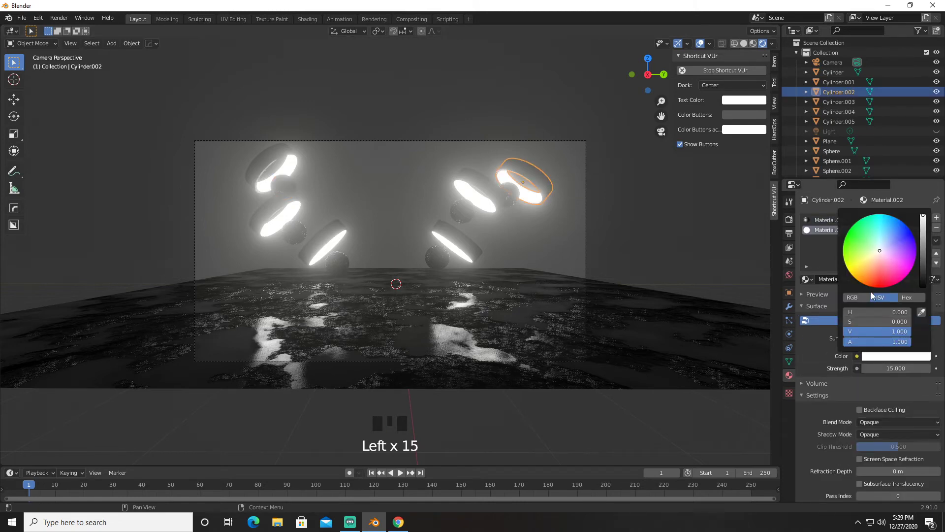
pyautogui.click(875, 271)
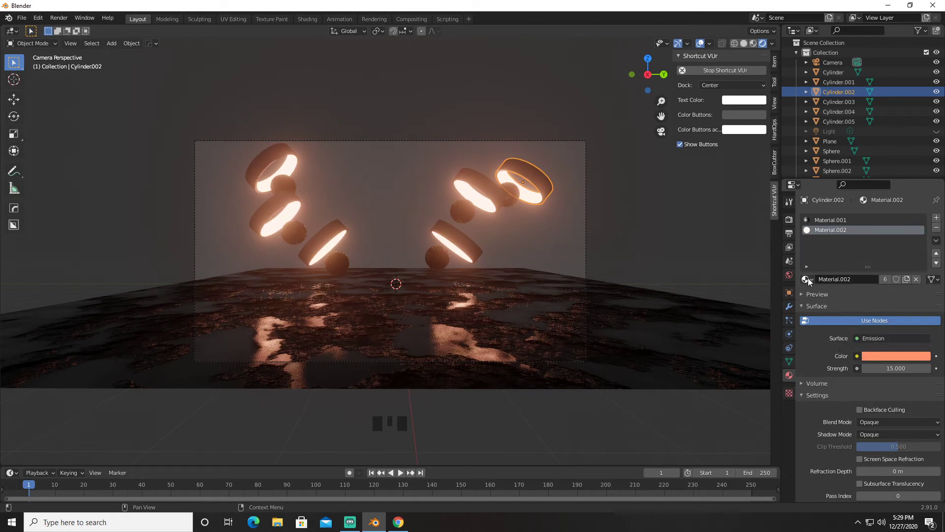
pyautogui.click(789, 276)
pyautogui.click(879, 279)
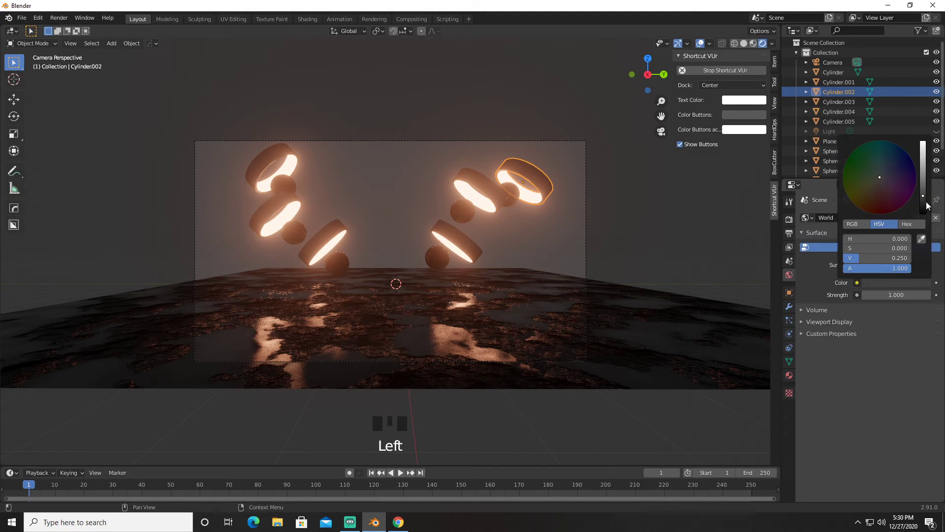
pyautogui.moveTo(879, 258); pyautogui.dragTo(854, 258)
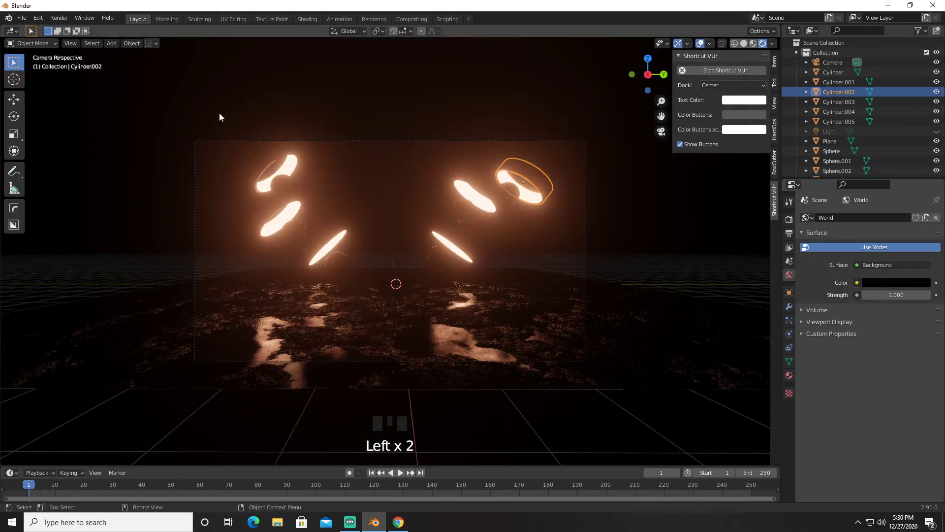
pyautogui.click(301, 19)
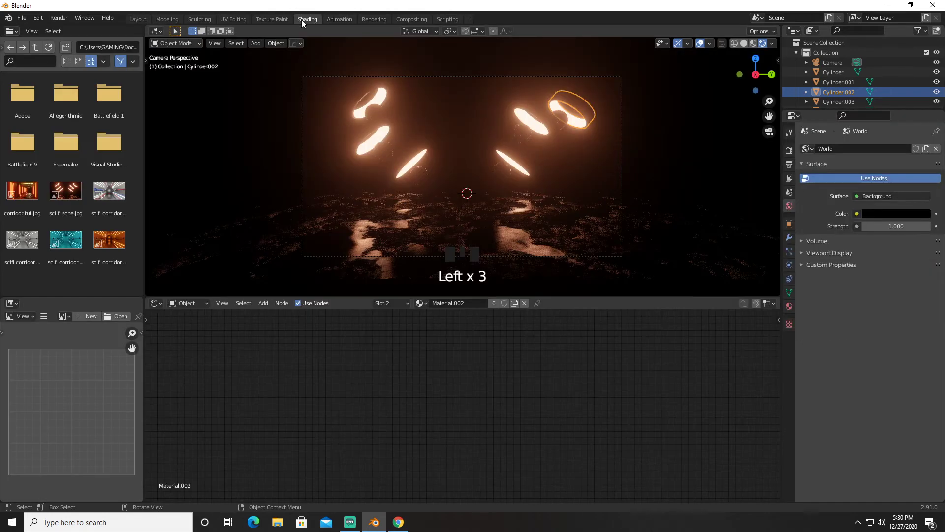
# Set the floor's Noise Texture Scale to 20.4 and check it with a test render.
pyautogui.click(431, 288)
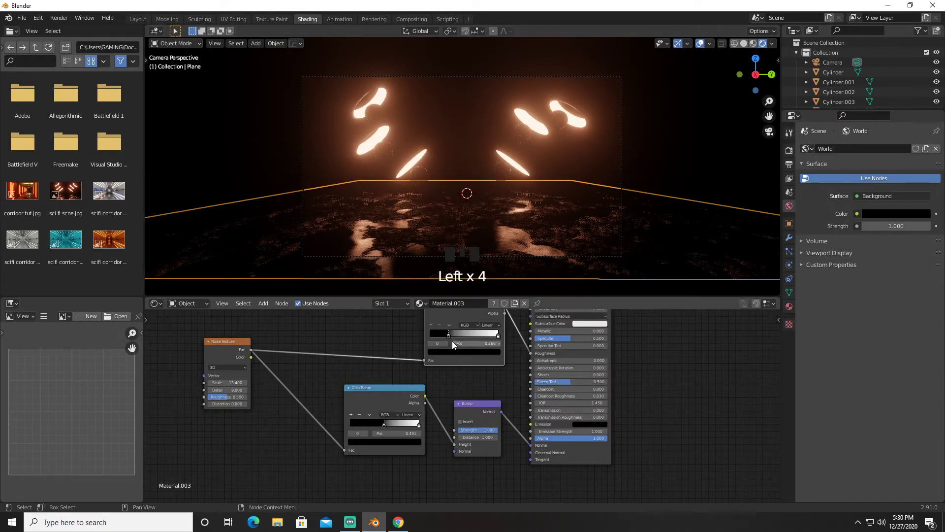
pyautogui.moveTo(222, 385)
pyautogui.mouseDown()
pyautogui.moveTo(241, 385)
pyautogui.moveTo(214, 390)
pyautogui.mouseUp()
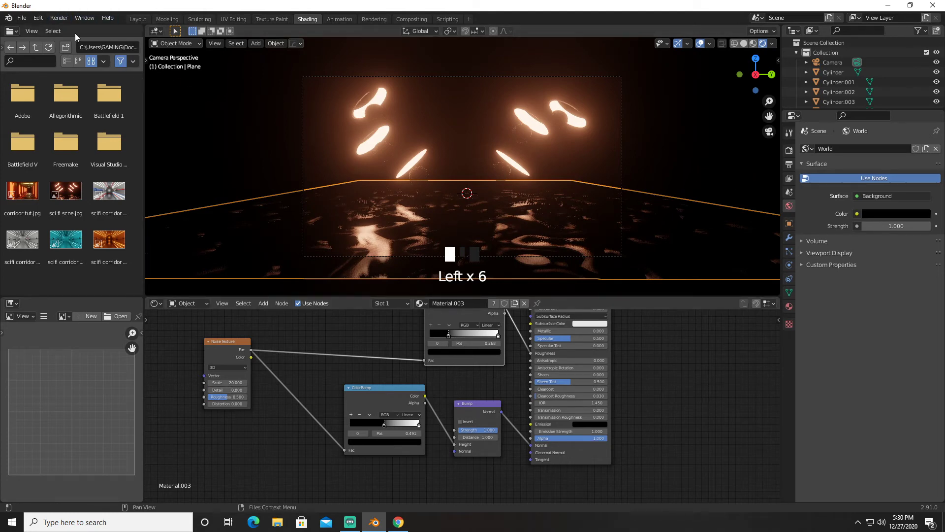
pyautogui.click(59, 17)
pyautogui.click(61, 26)
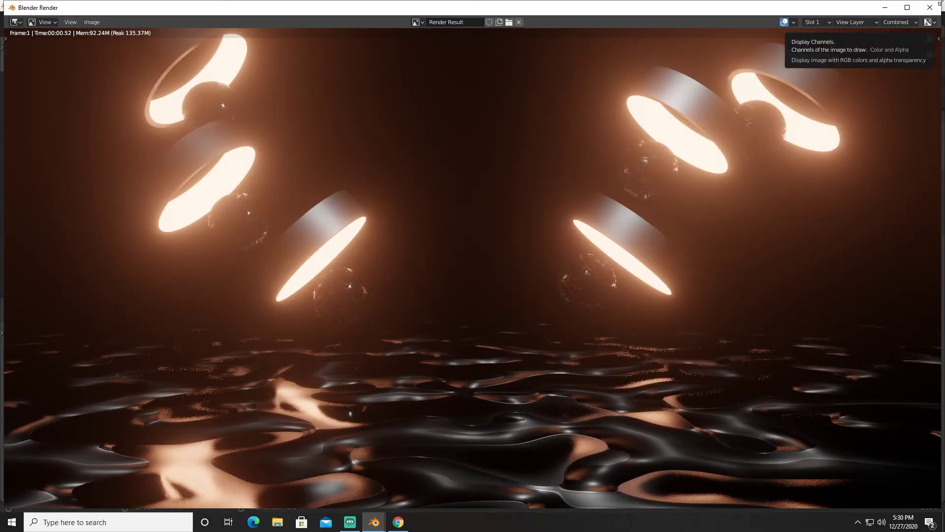
pyautogui.click(930, 8)
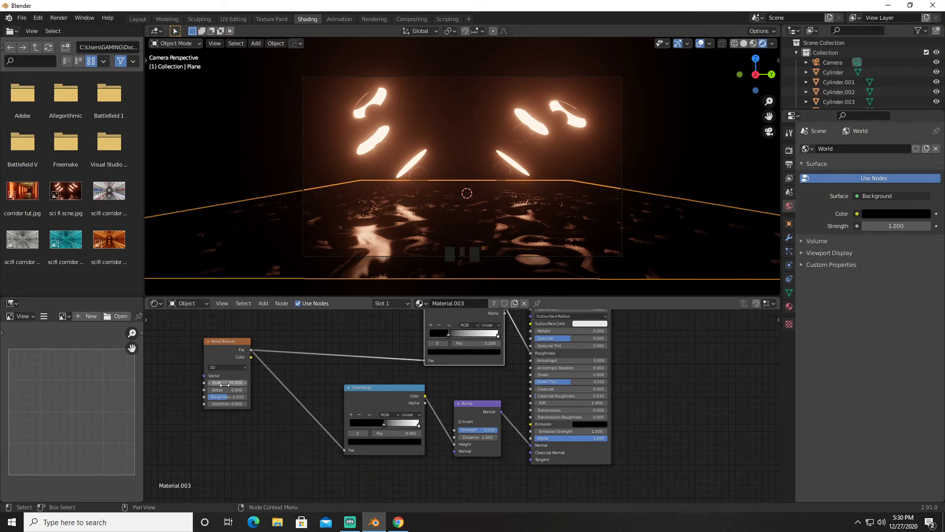
# Raise the noise Detail to 7.8 and render again to compare.
pyautogui.moveTo(220, 390)
pyautogui.mouseDown()
pyautogui.moveTo(261, 390)
pyautogui.moveTo(226, 383)
pyautogui.mouseUp()
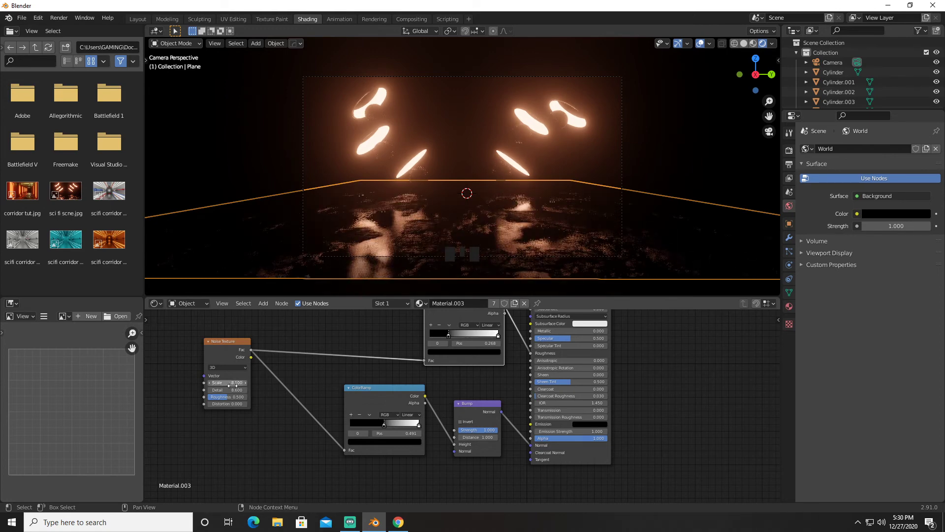
pyautogui.click(59, 17)
pyautogui.click(70, 27)
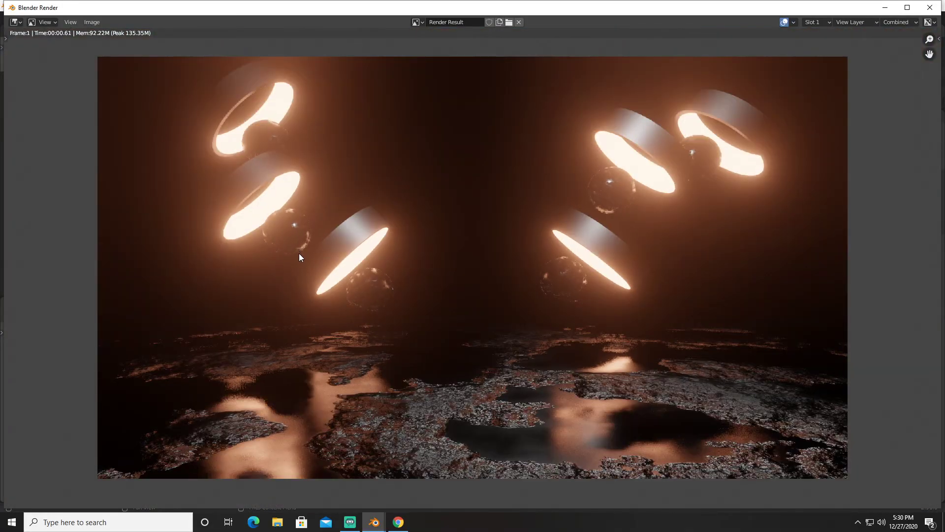
pyautogui.click(930, 7)
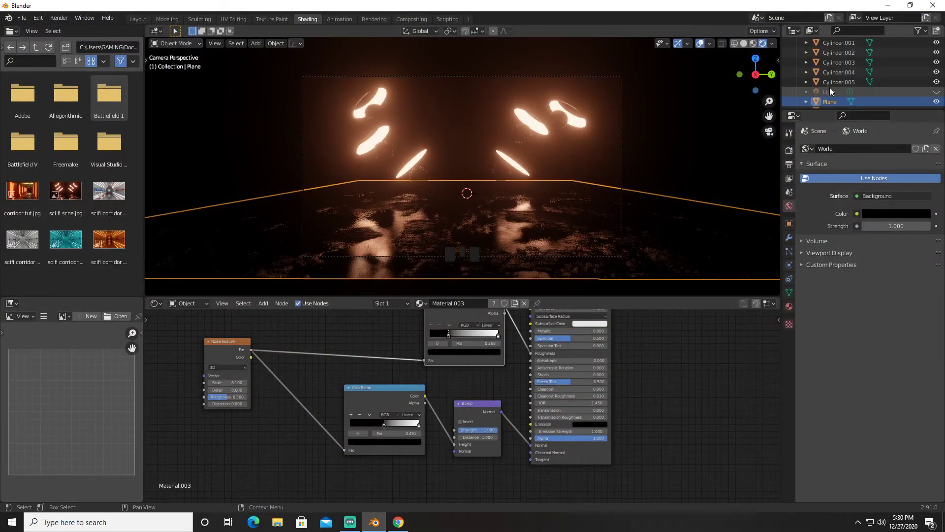
# Delete the Light object from the scene.
pyautogui.click(830, 92)
pyautogui.rightClick(837, 92)
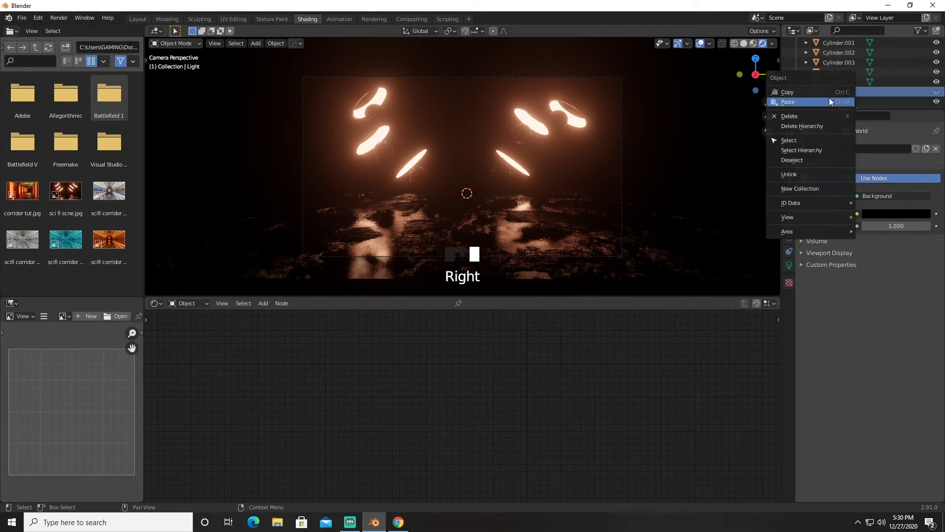
pyautogui.click(816, 116)
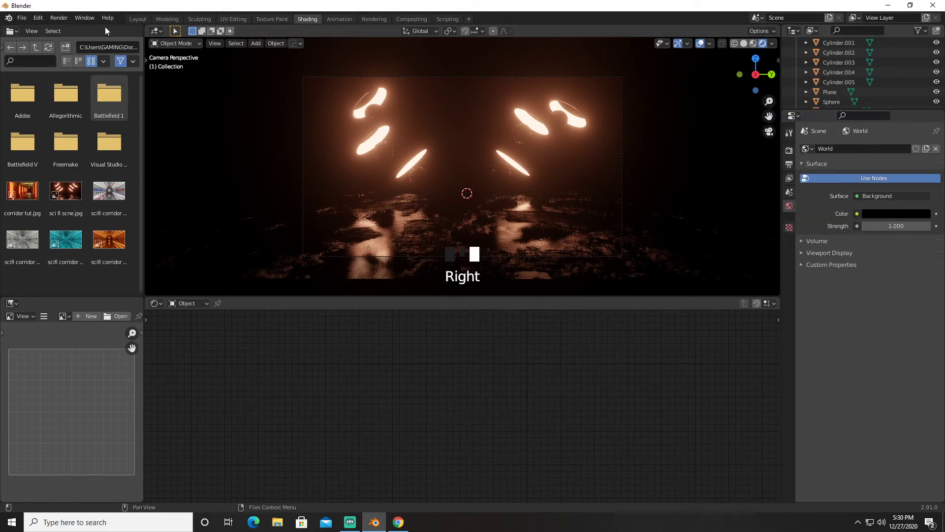
# Import the character .fbx file from Downloads into the Layout scene.
pyautogui.click(148, 20)
pyautogui.click(22, 17)
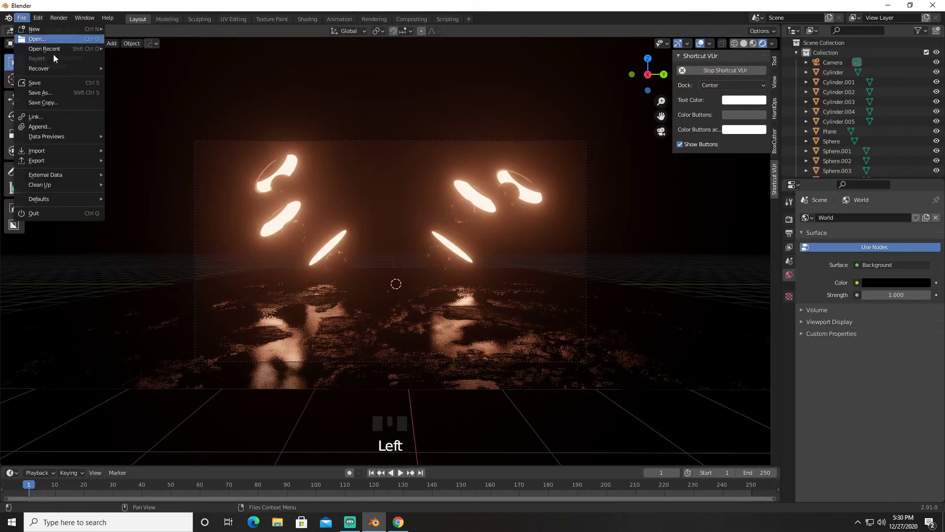
pyautogui.moveTo(92, 150)
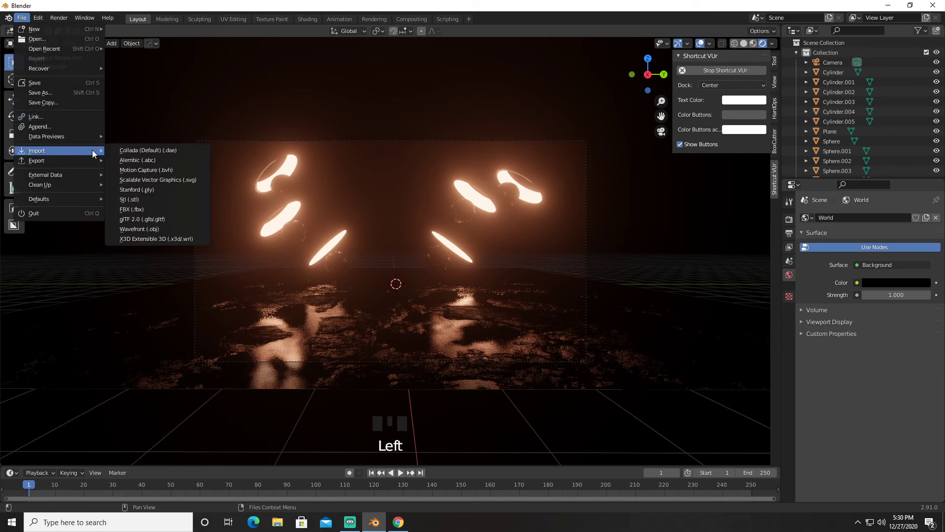
pyautogui.click(144, 205)
pyautogui.click(258, 248)
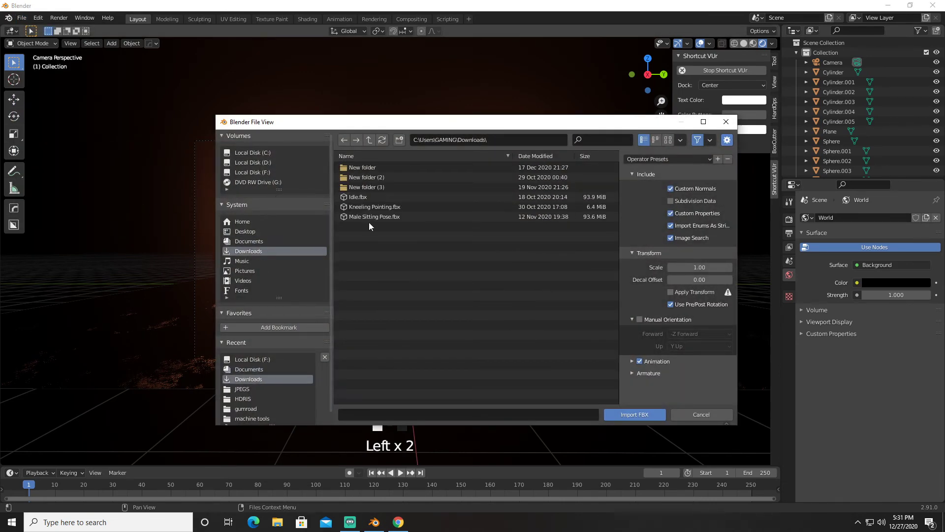
pyautogui.click(358, 196)
pyautogui.click(632, 412)
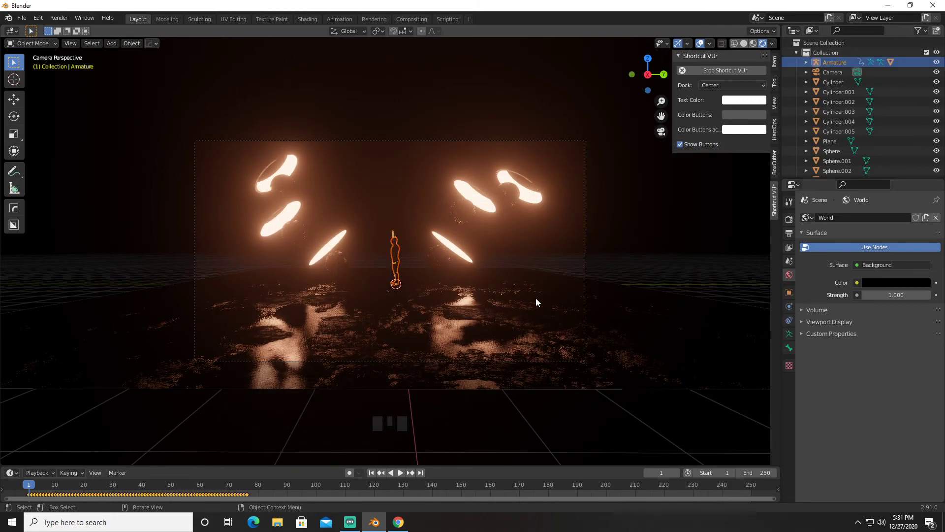
# Rotate the character about -89° around Z so it faces the camera.
pyautogui.press('KP_1')
pyautogui.press('`')
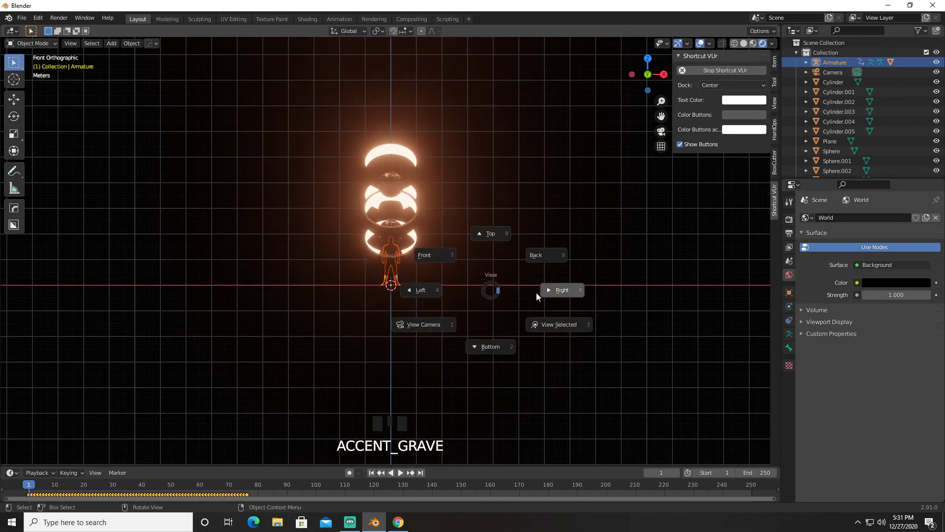
pyautogui.press('`')
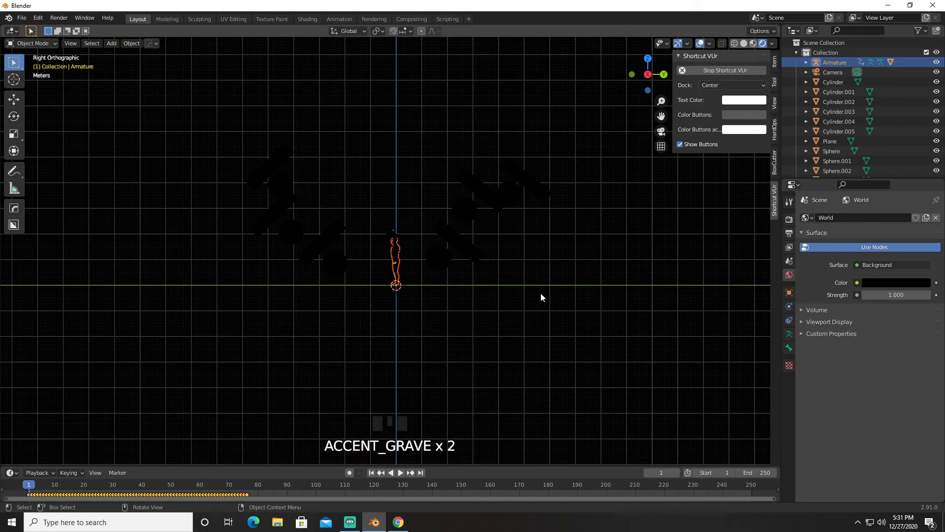
pyautogui.click(789, 292)
pyautogui.moveTo(886, 298); pyautogui.dragTo(847, 299)
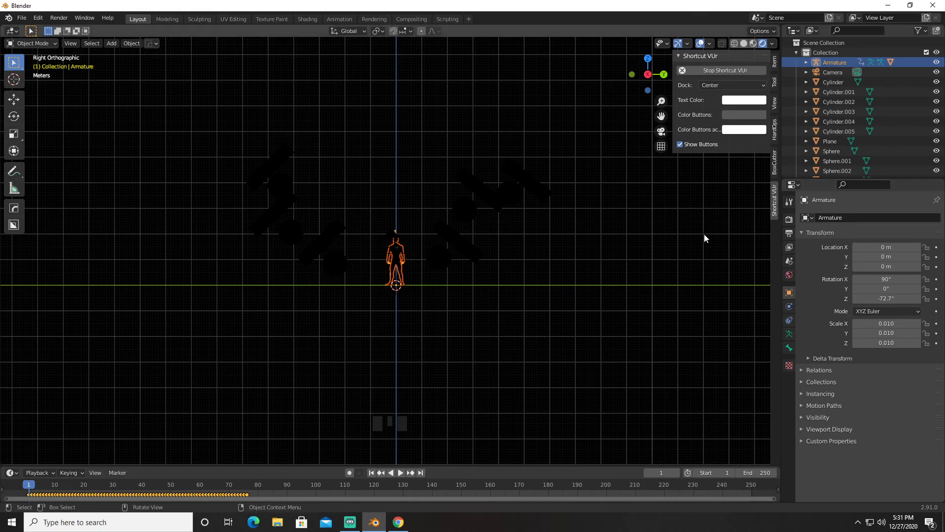
pyautogui.press('KP_0')
pyautogui.press('KP_0')
pyautogui.press('KP_0')
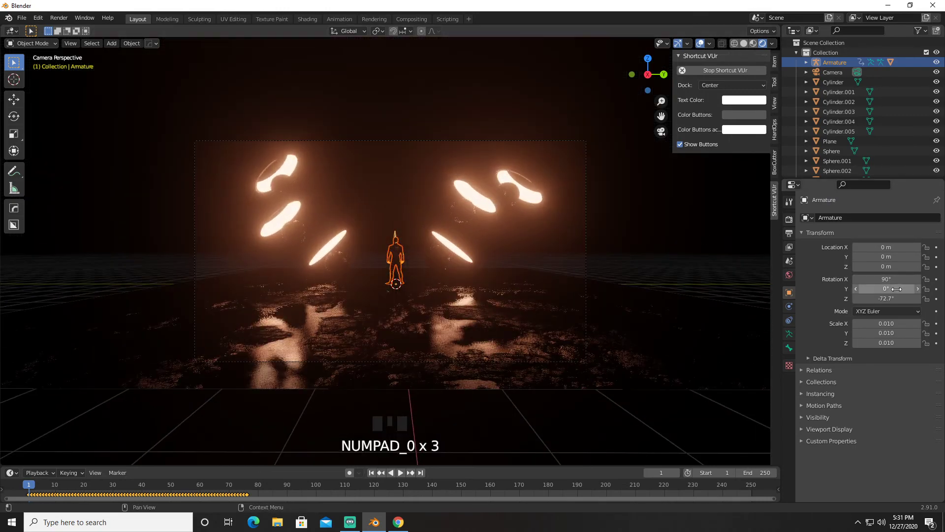
pyautogui.moveTo(888, 300); pyautogui.dragTo(863, 299)
# Move the character to X 2.59 m, Y -0.10 m, between the glowing rings.
pyautogui.scroll(3, 526, 300)
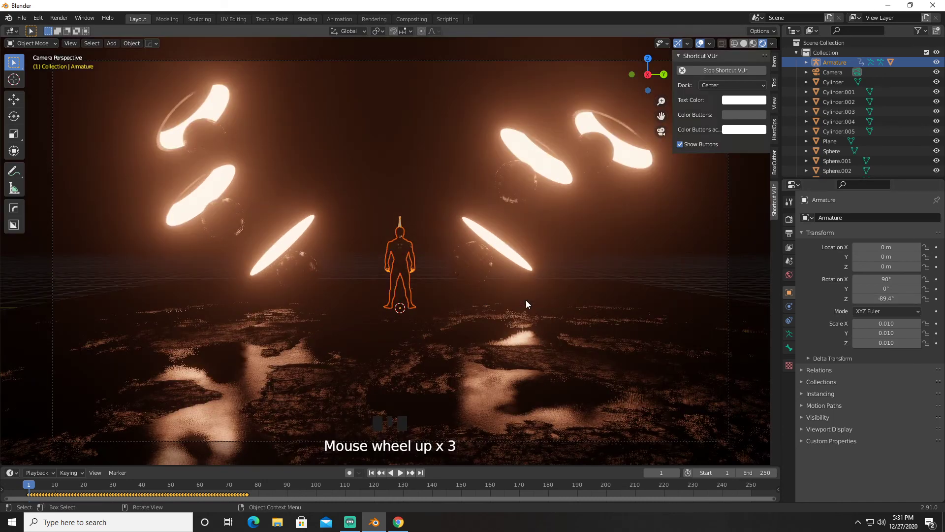
pyautogui.press('g')
pyautogui.press('y')
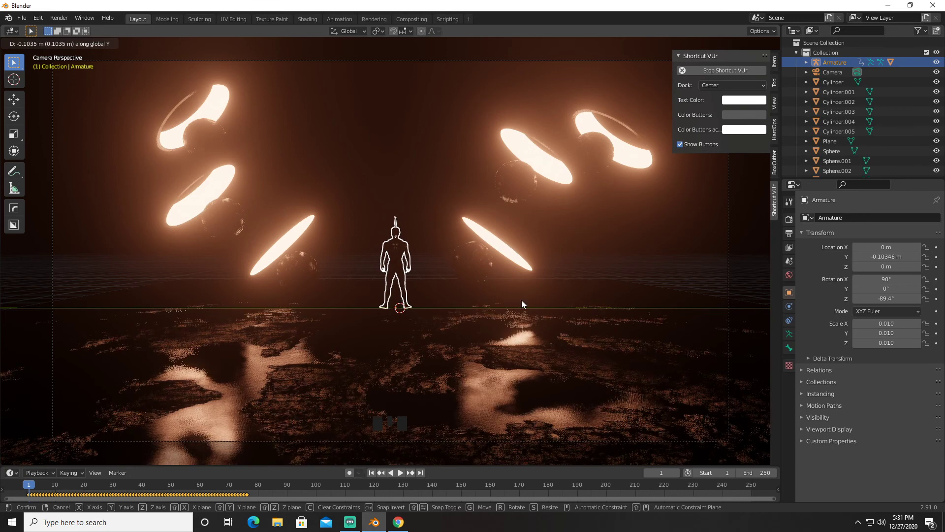
pyautogui.click(521, 299)
pyautogui.press('g')
pyautogui.press('x')
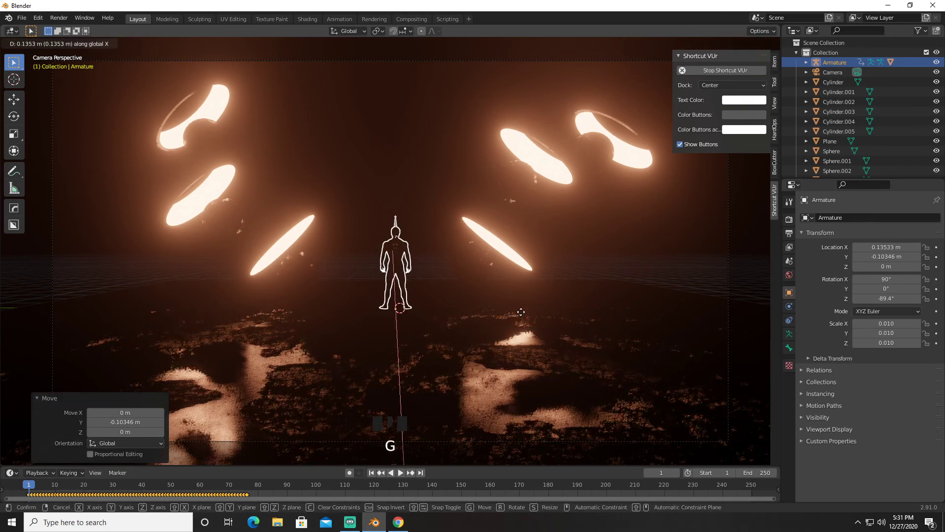
pyautogui.click(521, 335)
pyautogui.scroll(-2, 510, 284)
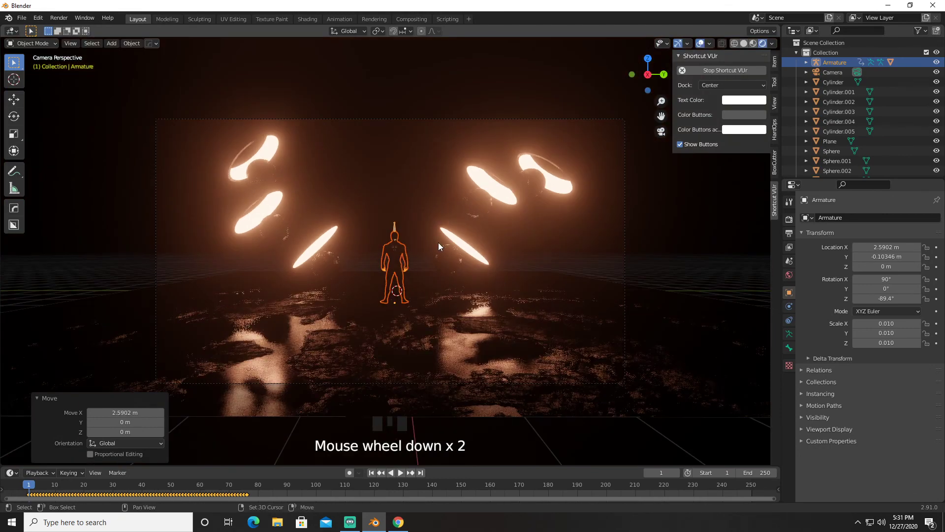
pyautogui.hotkey('shift', 'a')
# Add a plain-axes empty and view it from the top in solid shading.
pyautogui.moveTo(425, 337)
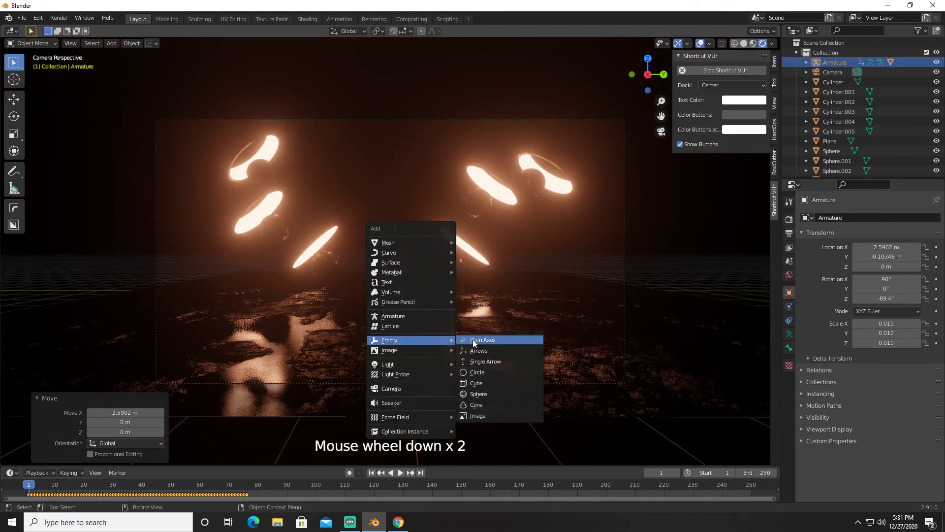
pyautogui.click(477, 339)
pyautogui.click(743, 43)
pyautogui.moveTo(428, 215); pyautogui.dragTo(491, 225, button='middle')
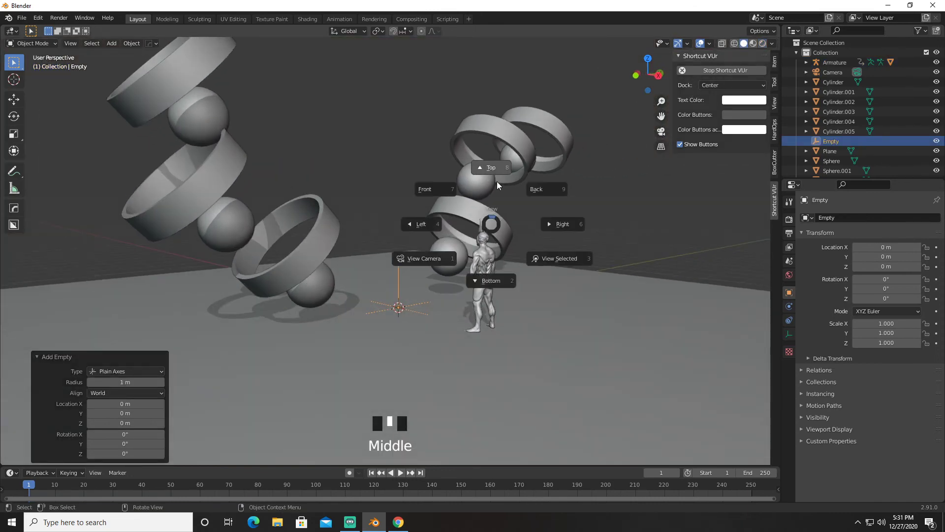
pyautogui.click(498, 181)
pyautogui.rightClick(497, 181)
# Move the empty onto the character at X 2.536 m, Y -0.111 m.
pyautogui.press('g')
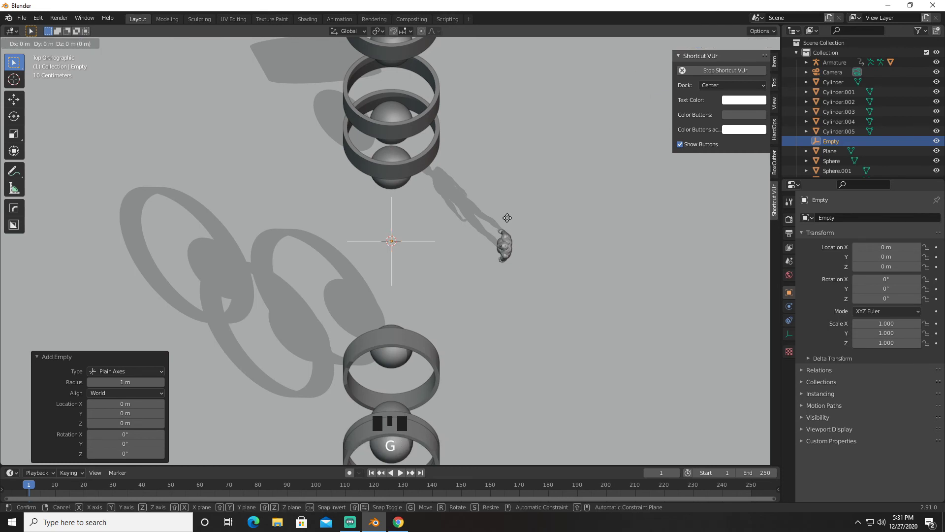
pyautogui.press('x')
pyautogui.click(623, 223)
pyautogui.press('g')
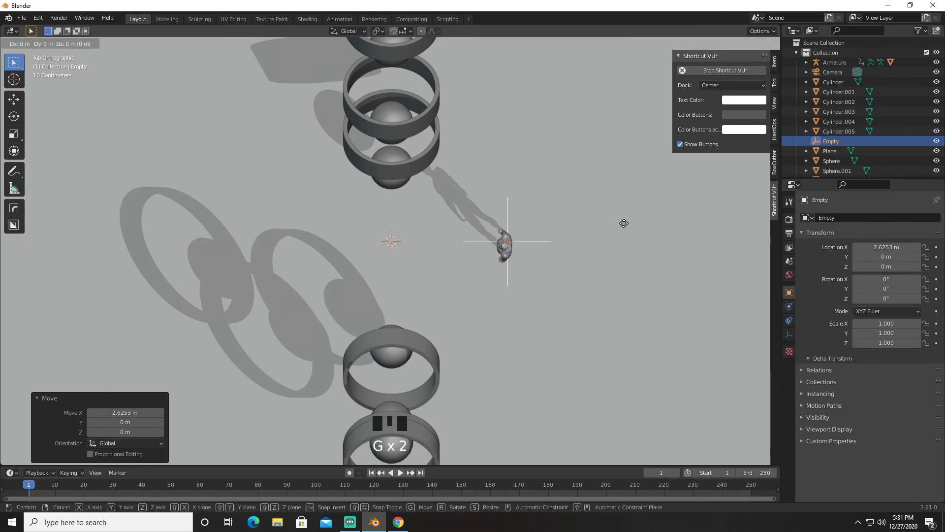
pyautogui.press('y')
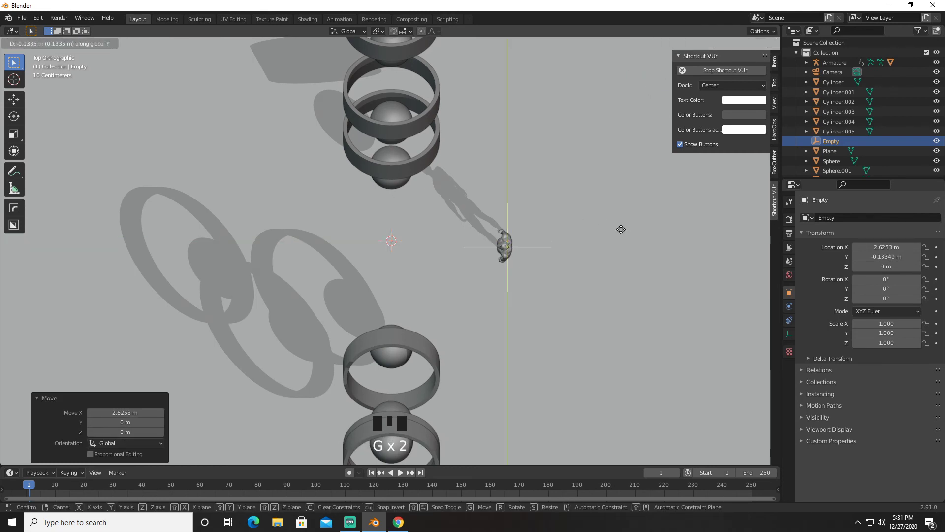
pyautogui.click(620, 227)
pyautogui.press('g')
pyautogui.press('x')
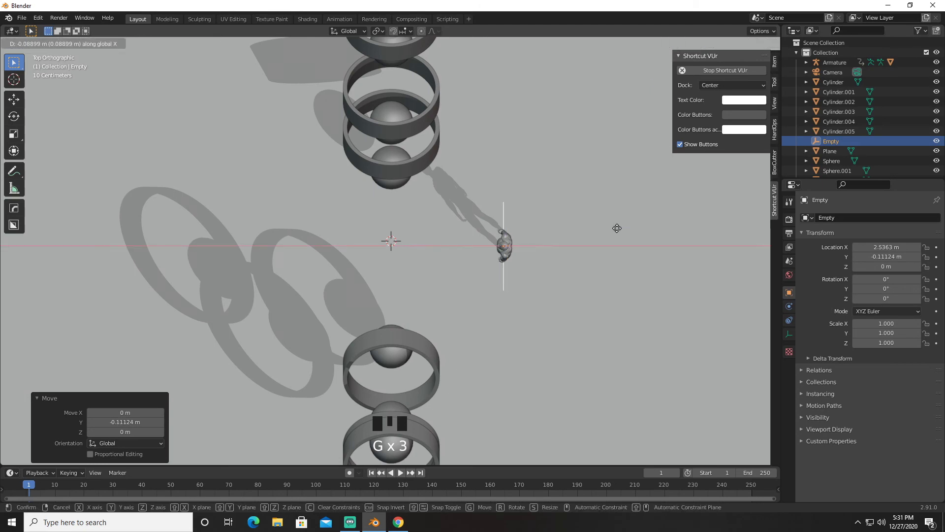
pyautogui.click(617, 228)
# Raise the empty to 1.54 m at chest height, then return to rendered camera view.
pyautogui.moveTo(605, 256); pyautogui.dragTo(555, 207, button='middle')
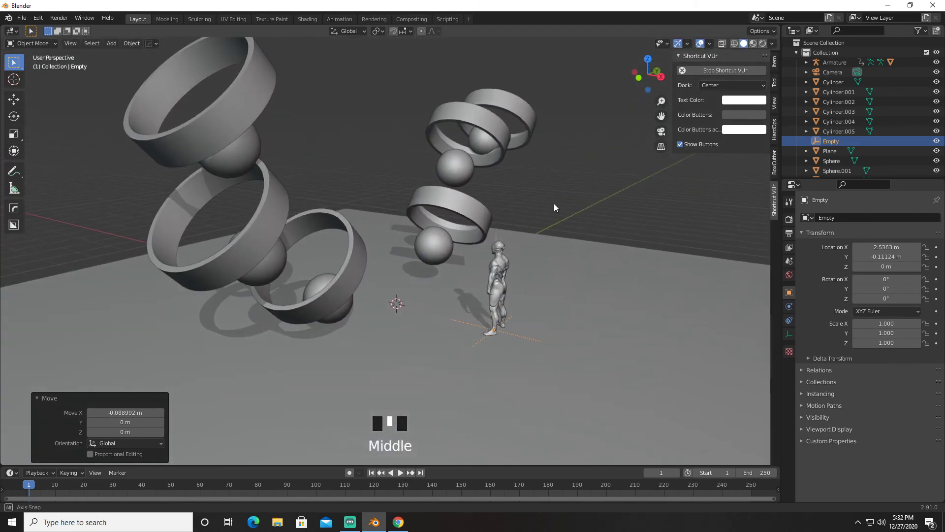
pyautogui.press('g')
pyautogui.press('z')
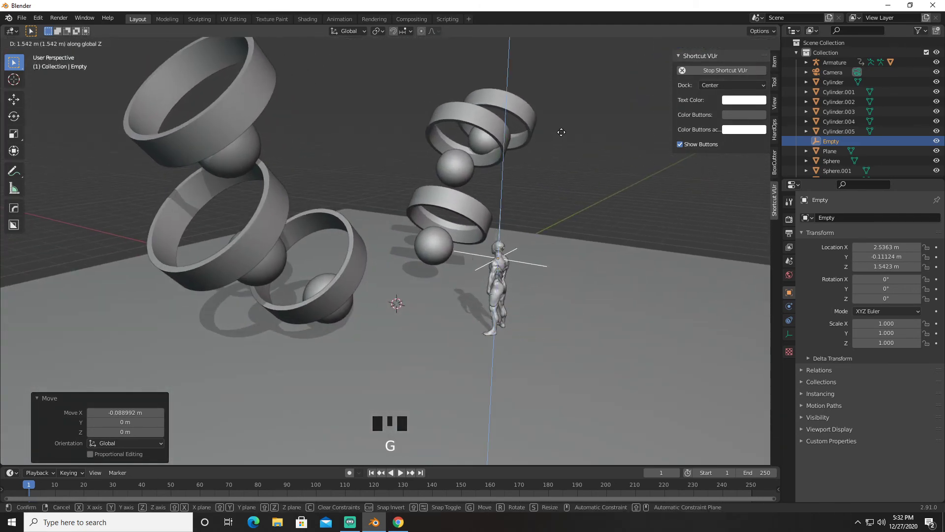
pyautogui.click(568, 128)
pyautogui.press('KP_0')
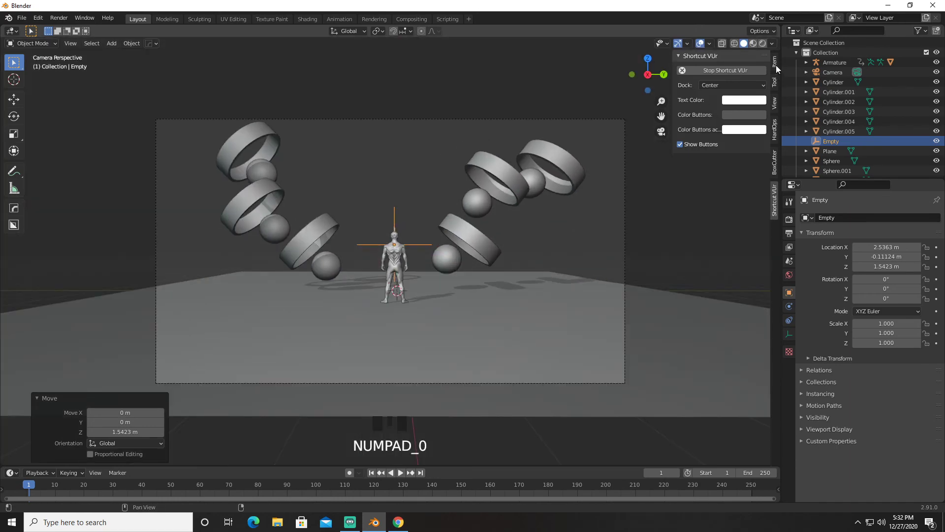
pyautogui.click(763, 42)
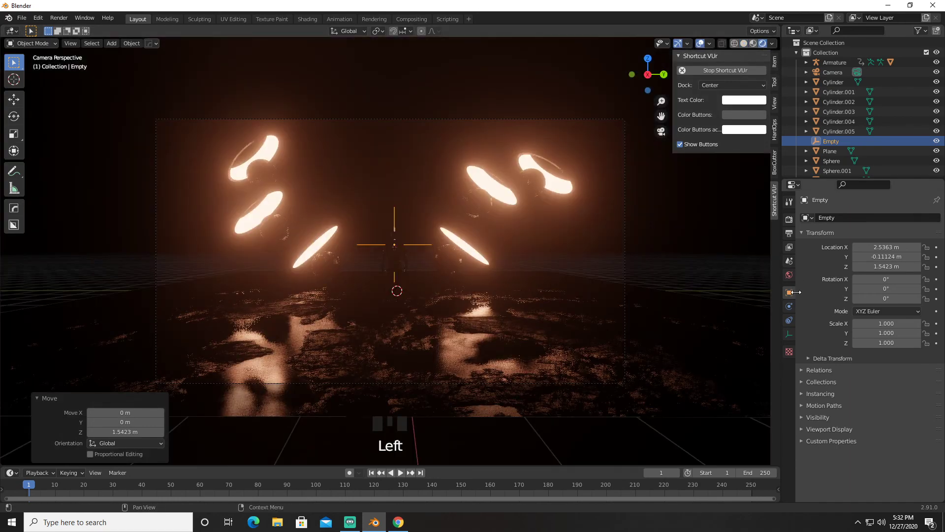
# Turn on camera depth of field focused on the Empty at F-stop 0.2, then render the image.
pyautogui.click(833, 72)
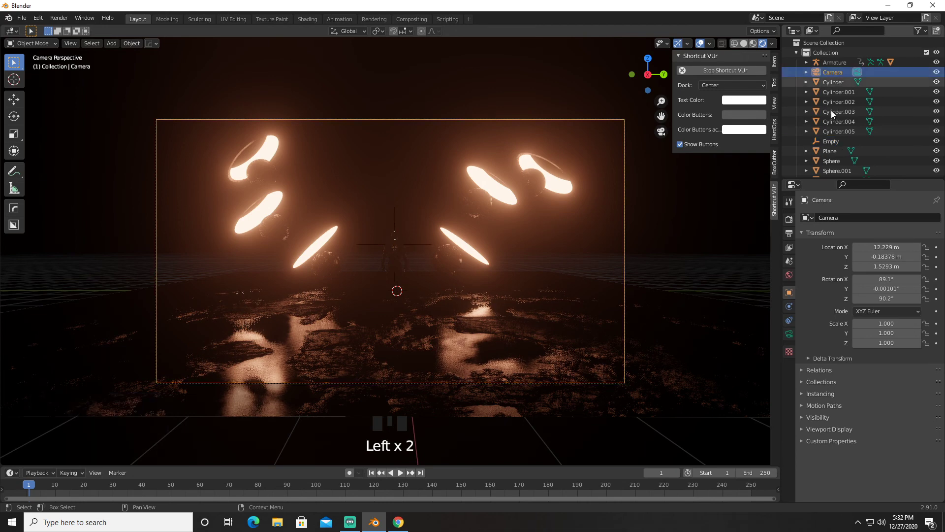
pyautogui.click(789, 334)
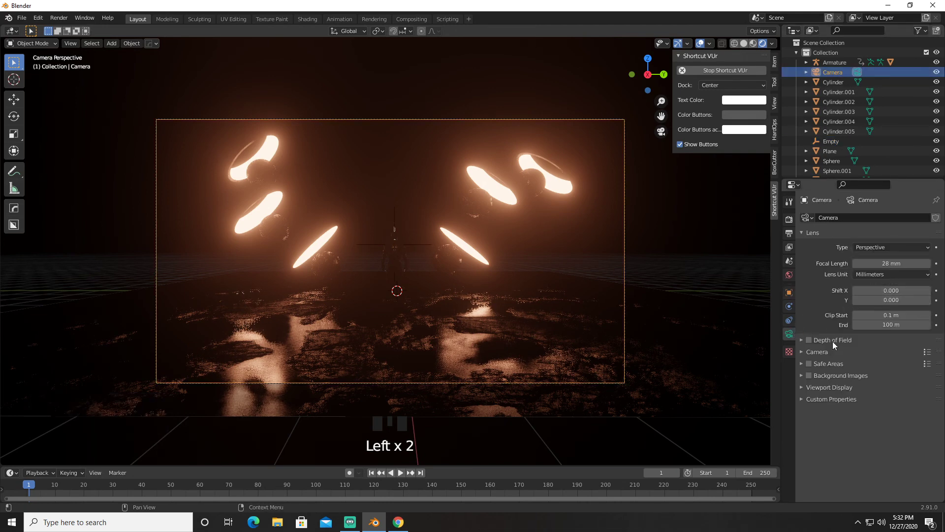
pyautogui.click(810, 340)
pyautogui.click(802, 340)
pyautogui.click(865, 354)
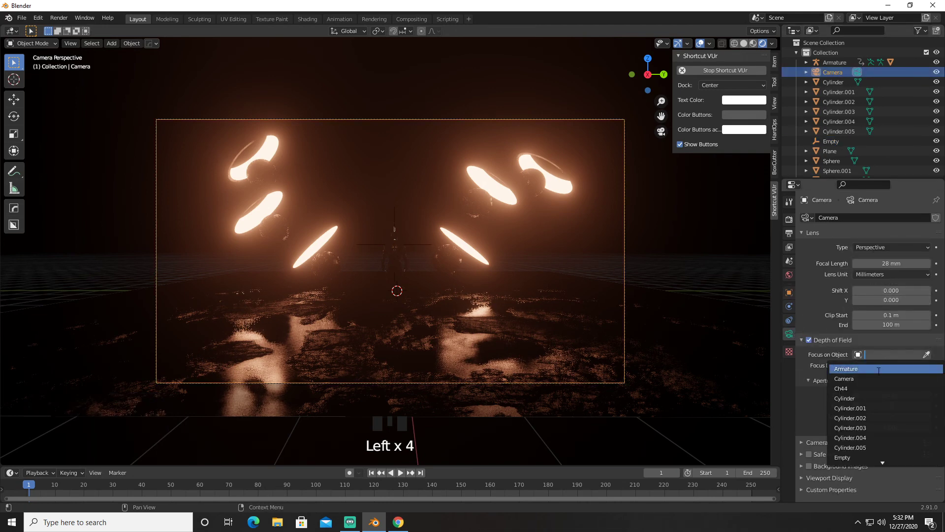
pyautogui.click(863, 454)
pyautogui.moveTo(891, 394); pyautogui.dragTo(852, 395)
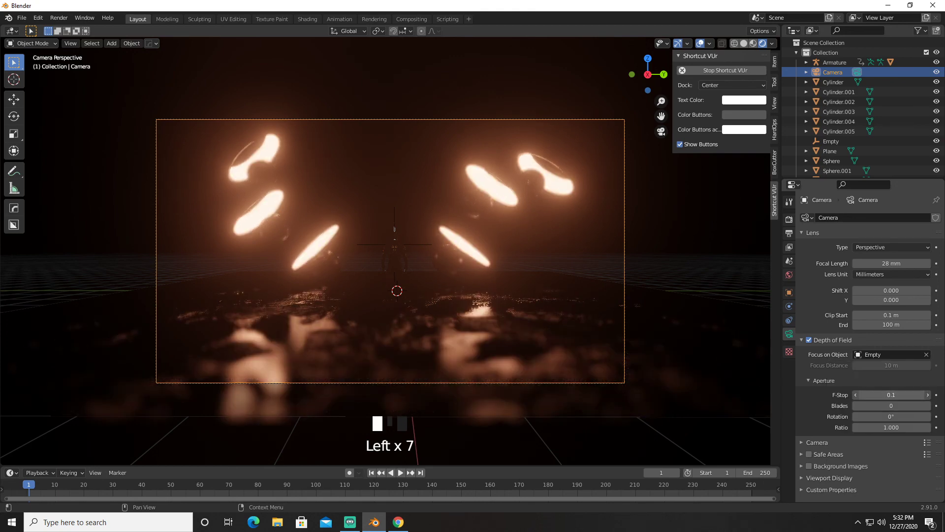
pyautogui.moveTo(891, 395); pyautogui.dragTo(894, 395)
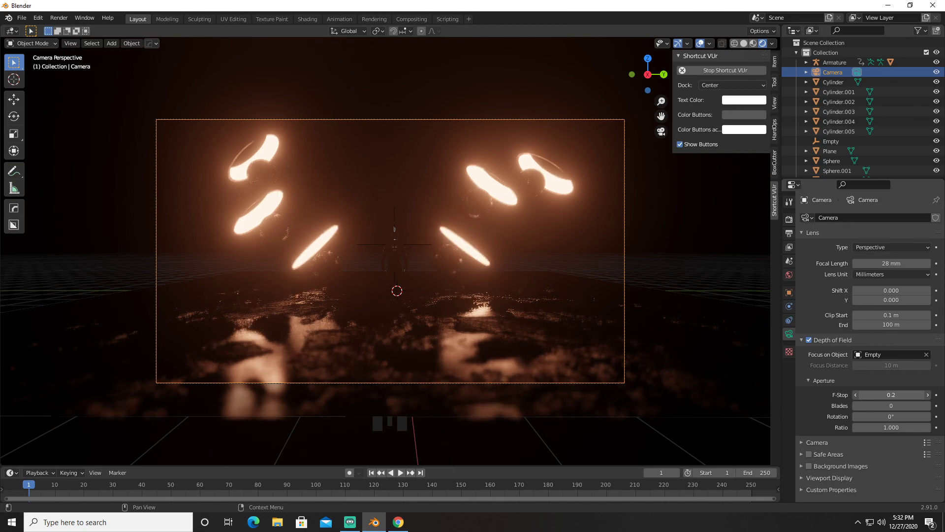
pyautogui.click(63, 19)
pyautogui.click(69, 28)
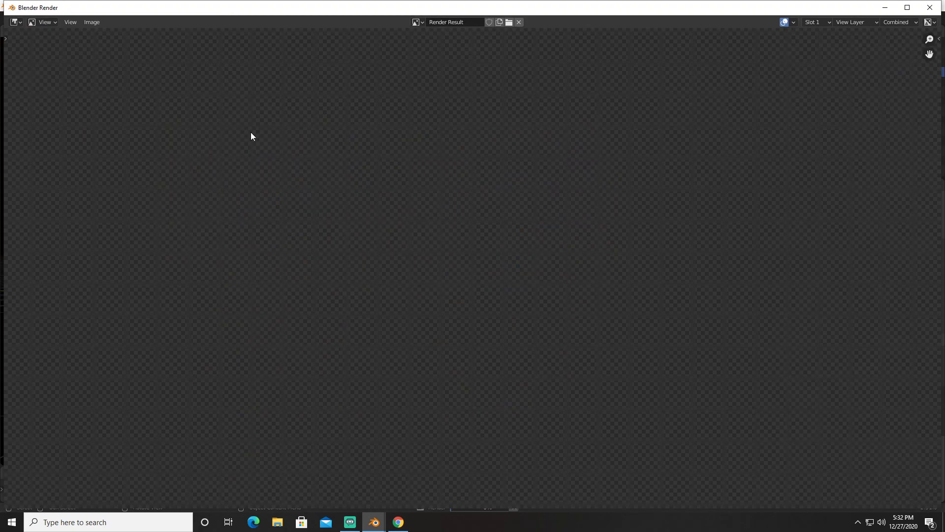